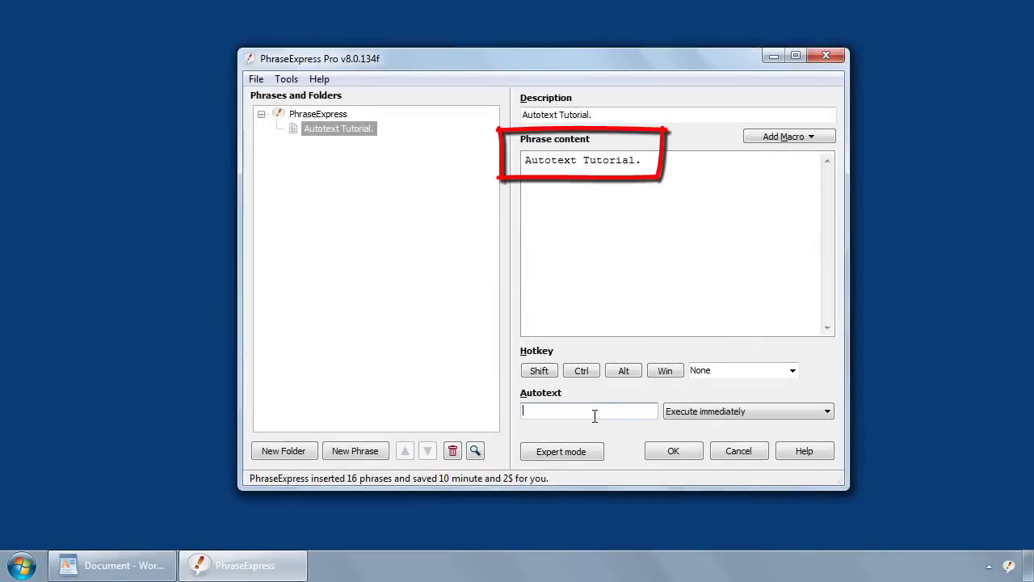
# Enter 'auto' as the autotext of the Autotext Tutorial. phrase and save it.
pyautogui.write('auto')
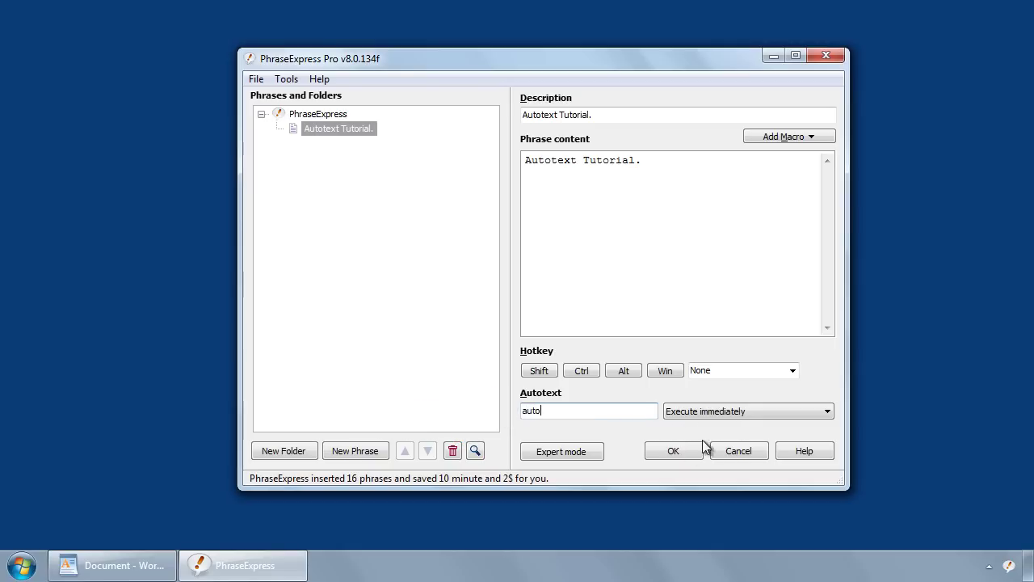
pyautogui.click(673, 451)
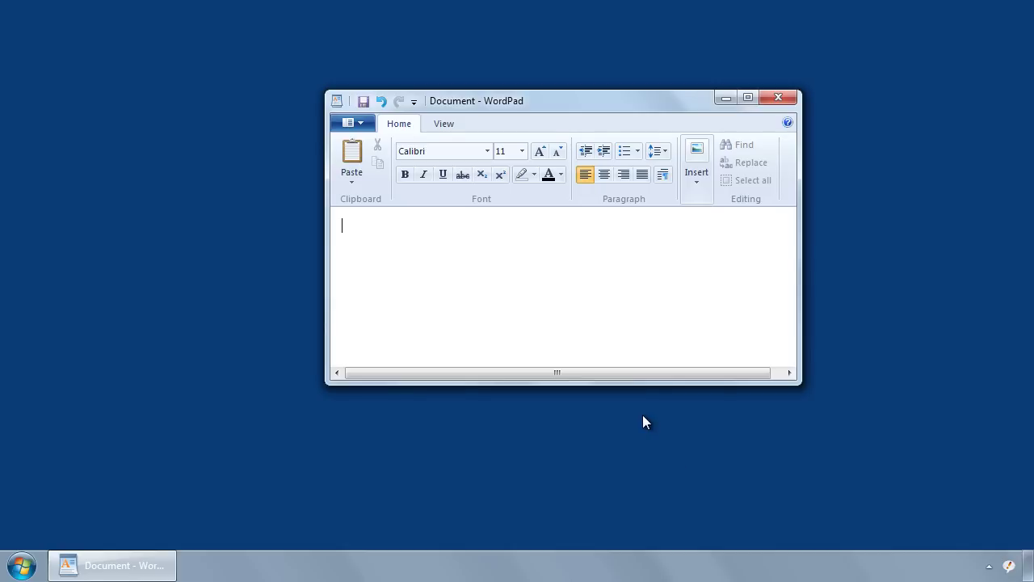
# Try the abbreviation in WordPad, then set the autotext to 'Execute after default delimiter'.
pyautogui.write('att')
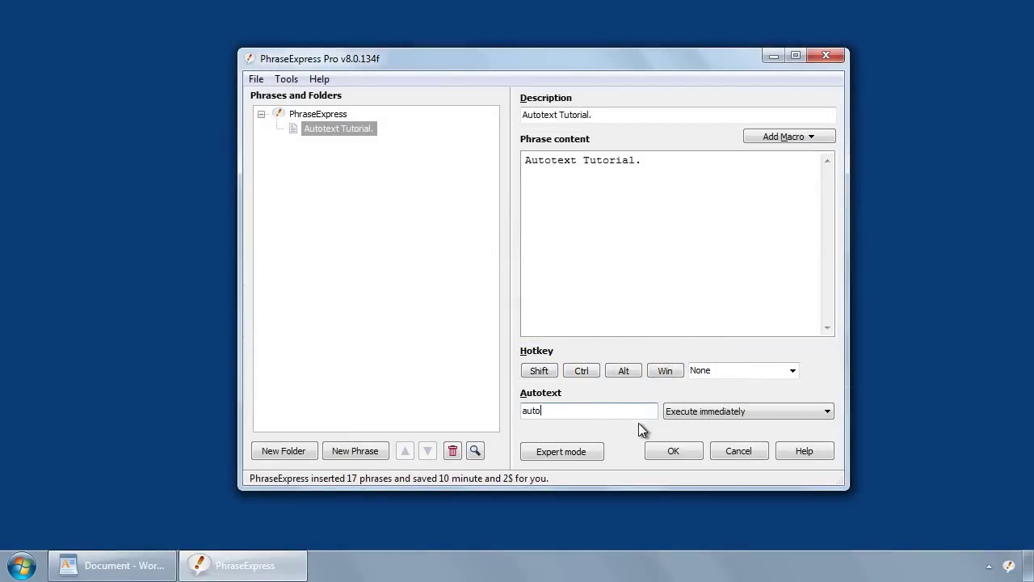
pyautogui.click(731, 413)
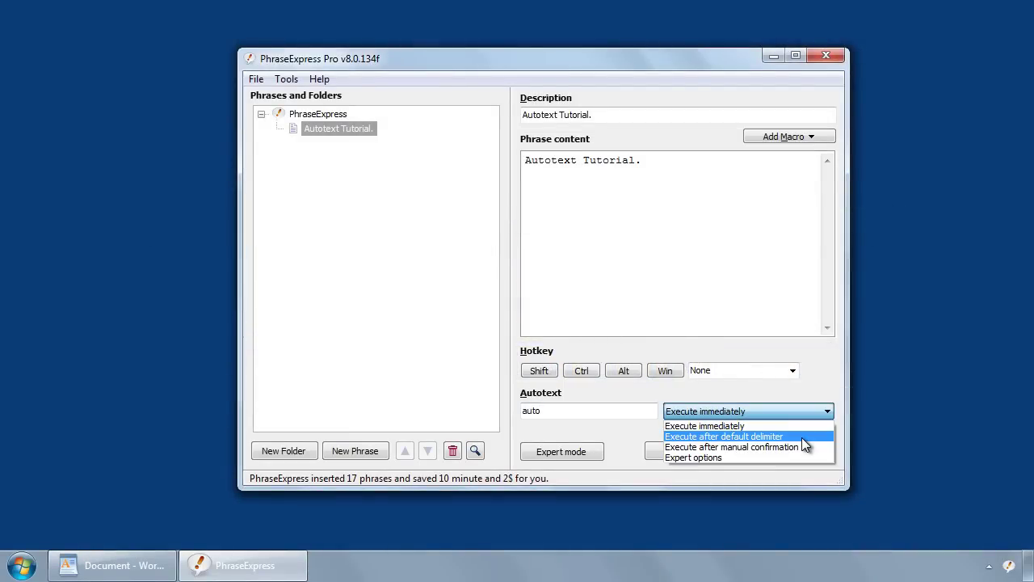
pyautogui.click(802, 437)
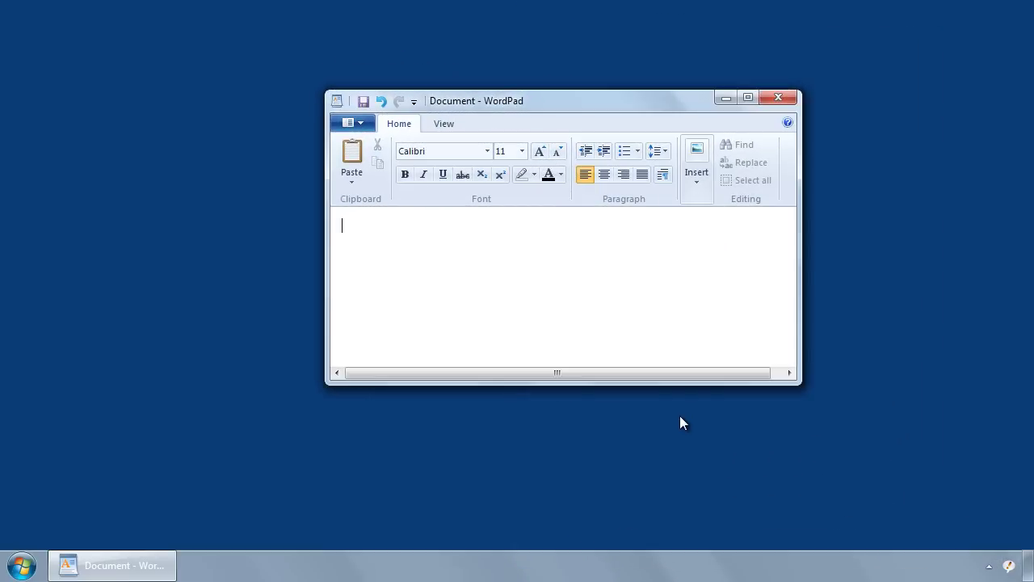
# Test 'auto.' in WordPad, then switch the autotext to 'Execute after manual confirmation'.
pyautogui.write('auto')
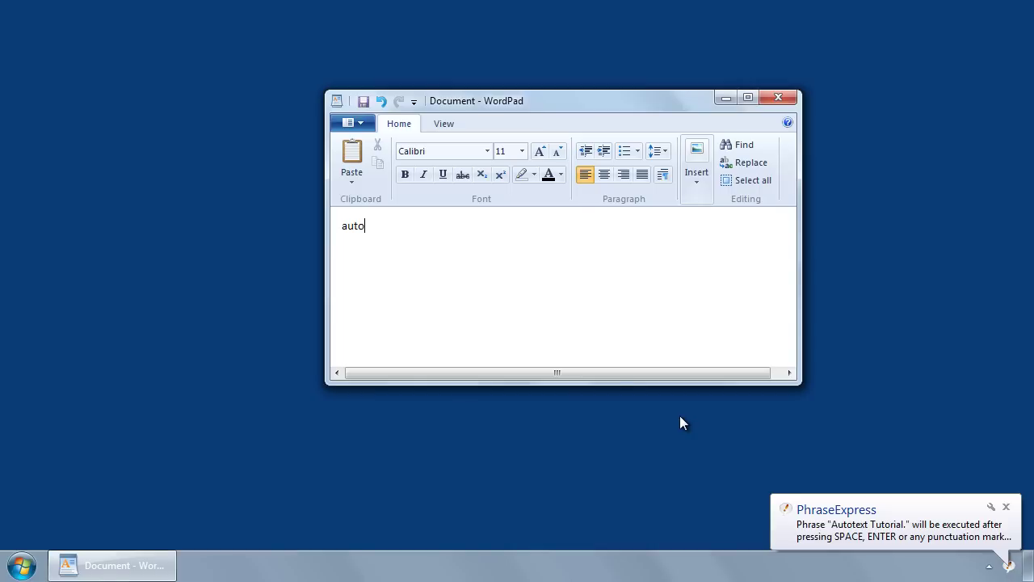
pyautogui.write('.')
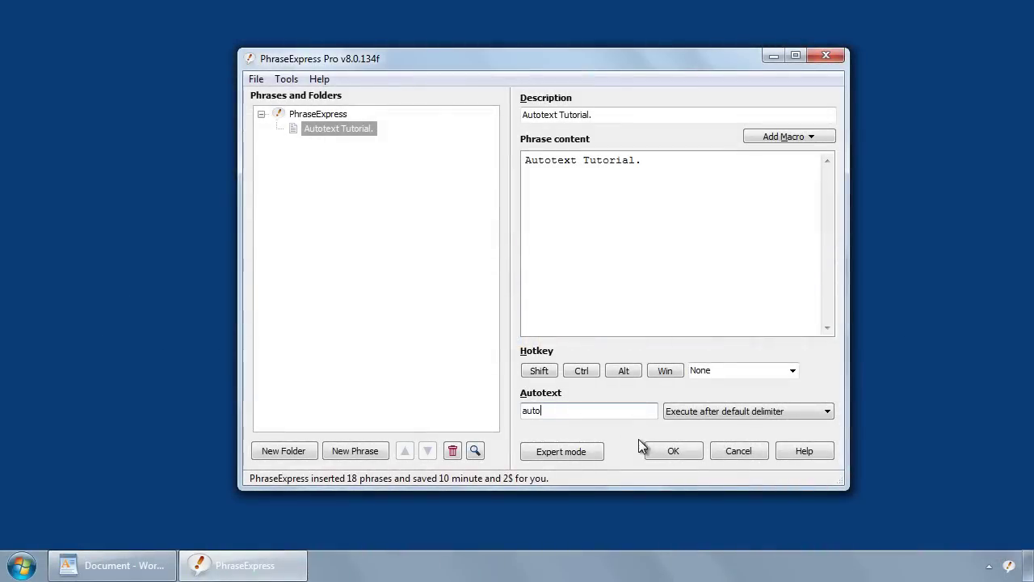
pyautogui.click(721, 413)
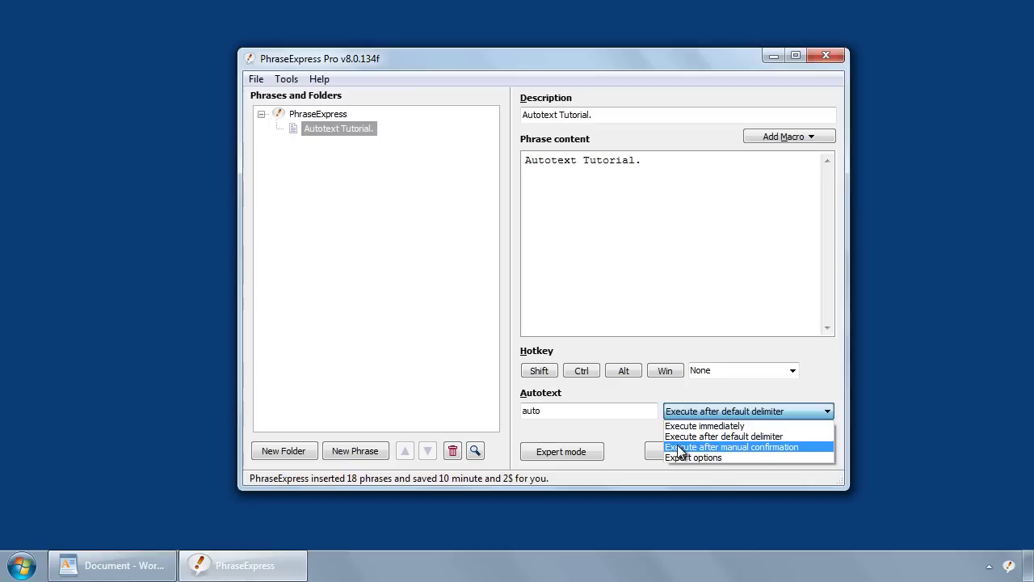
pyautogui.click(767, 446)
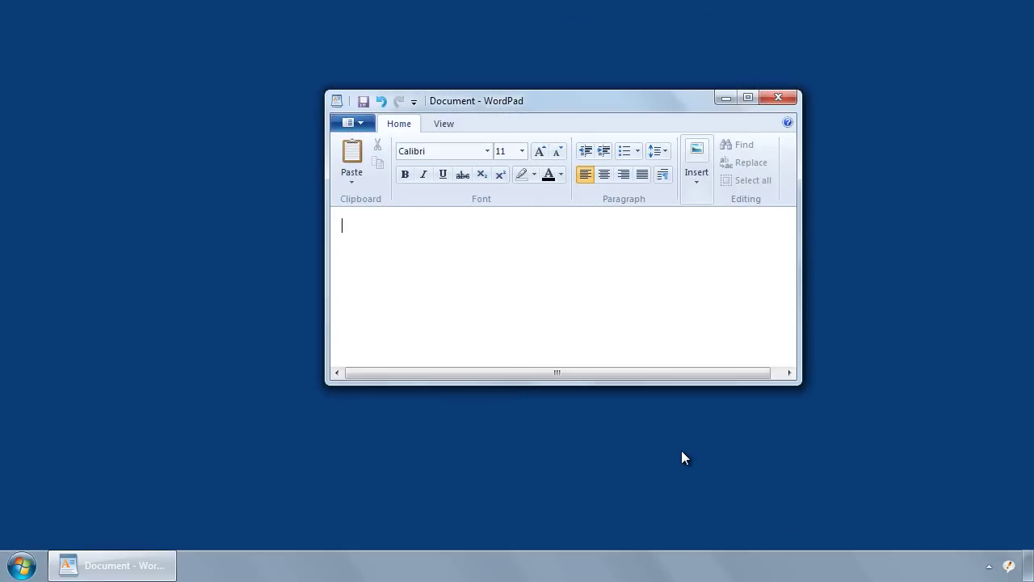
# Confirm the auto suggestion with Tab to get 'Autotext Tutorial.', then type auto on a new line.
pyautogui.write('auto')
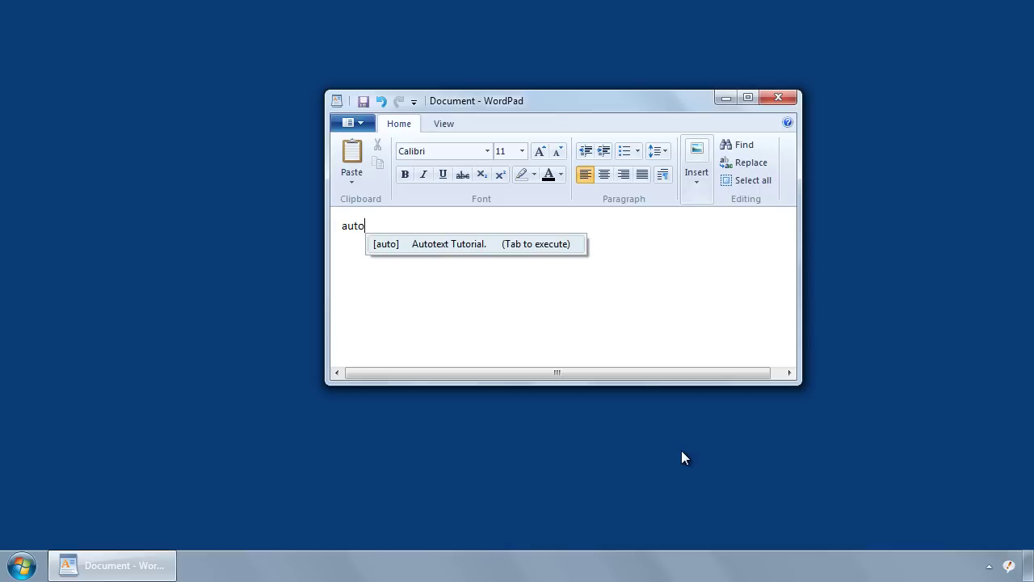
pyautogui.press('Tab')
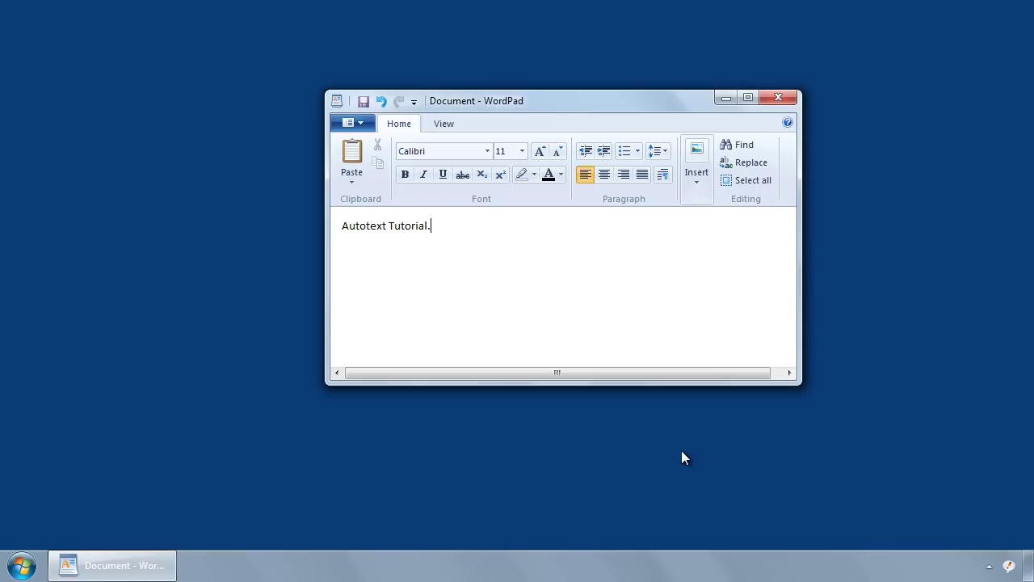
pyautogui.press('Return')
pyautogui.write('auto')
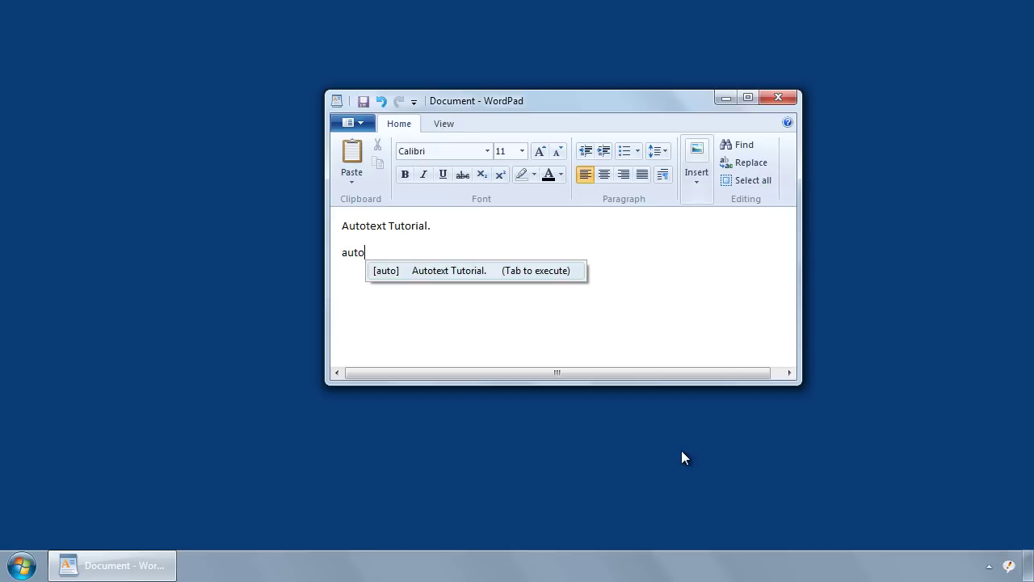
pyautogui.write('mobile')
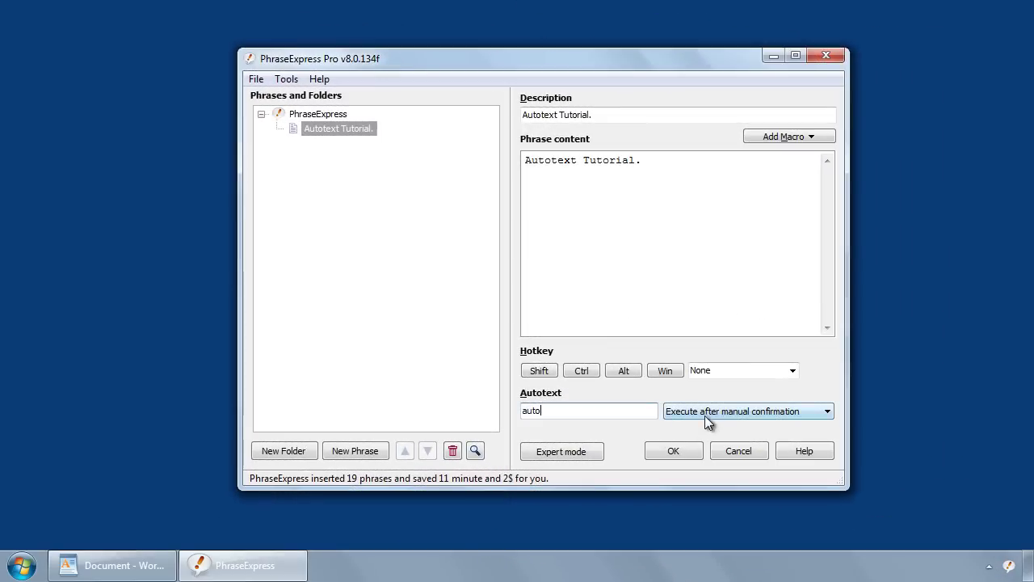
pyautogui.rightClick(706, 412)
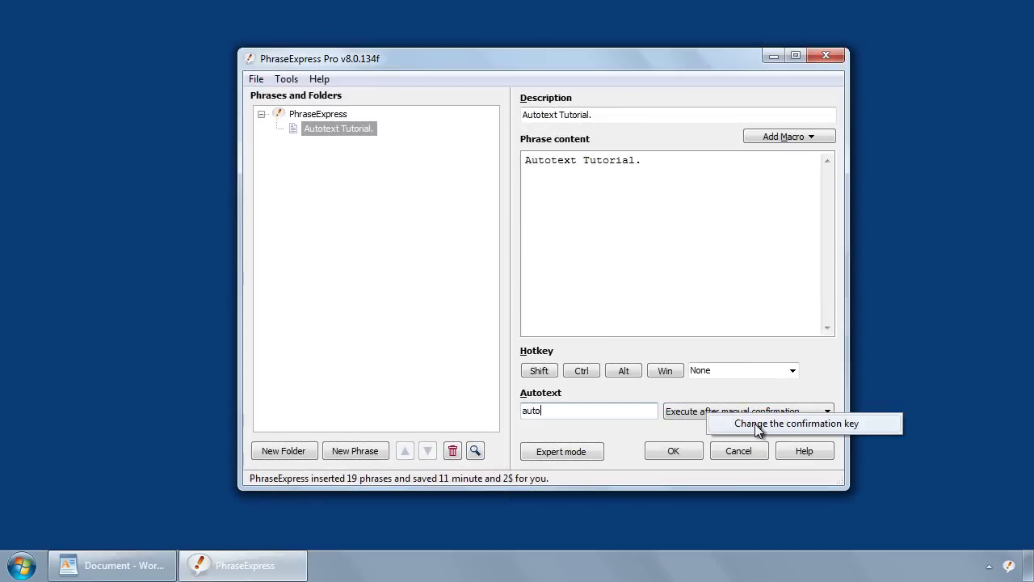
pyautogui.click(812, 424)
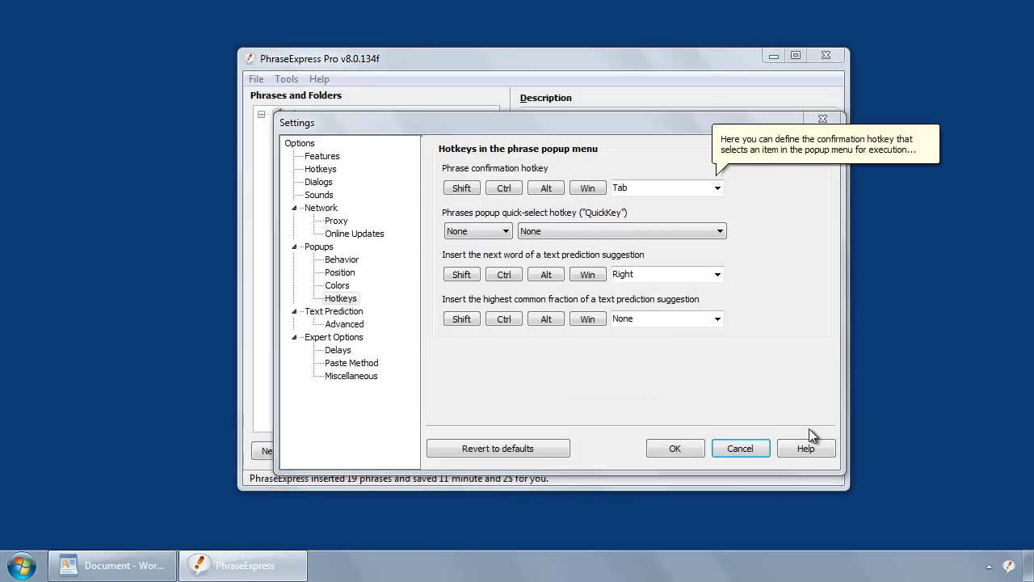
pyautogui.click(344, 262)
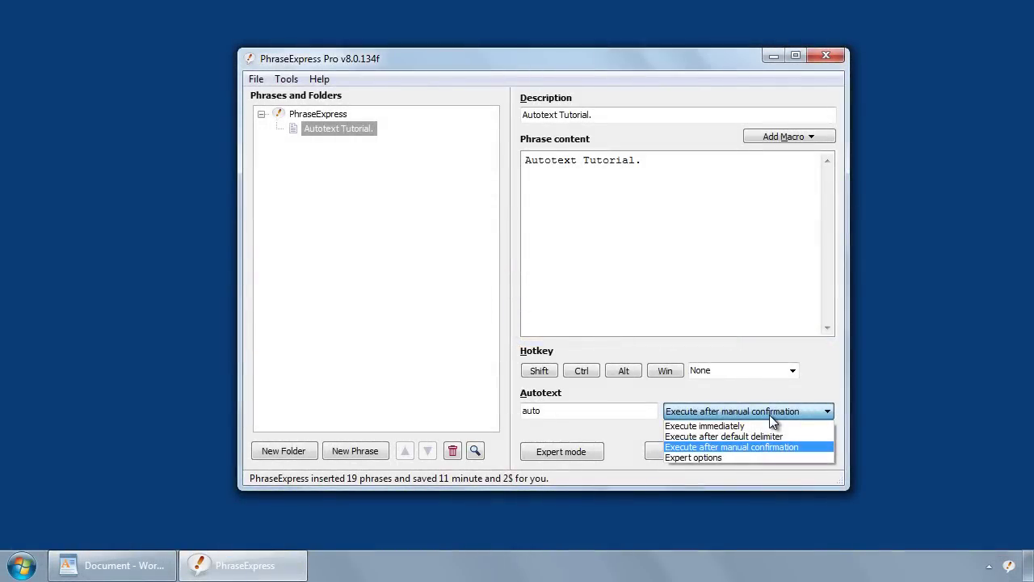
# Switch the autotext to Expert options with prefix Any and postfix Period, and save.
pyautogui.click(722, 456)
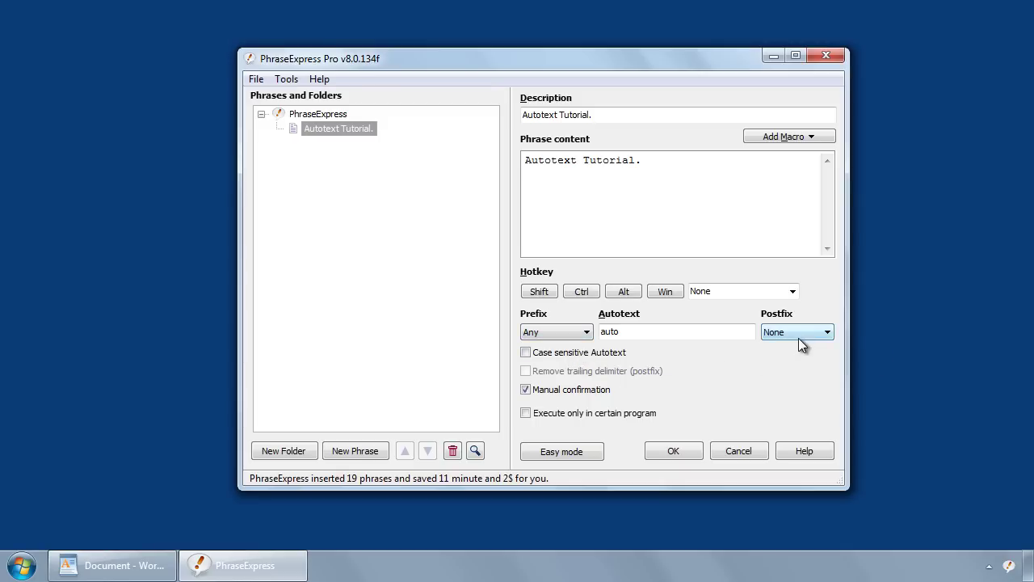
pyautogui.click(579, 342)
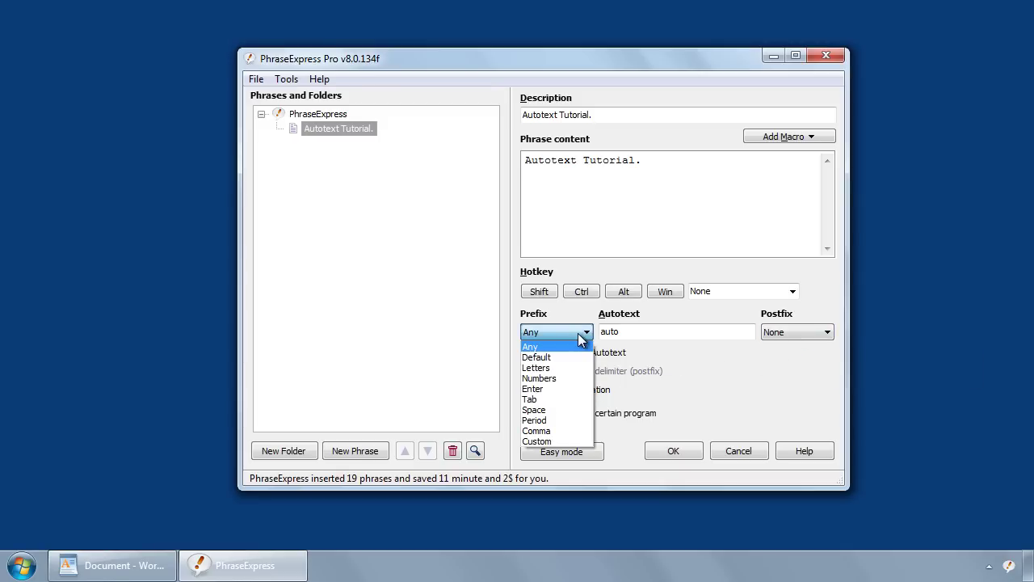
pyautogui.click(566, 388)
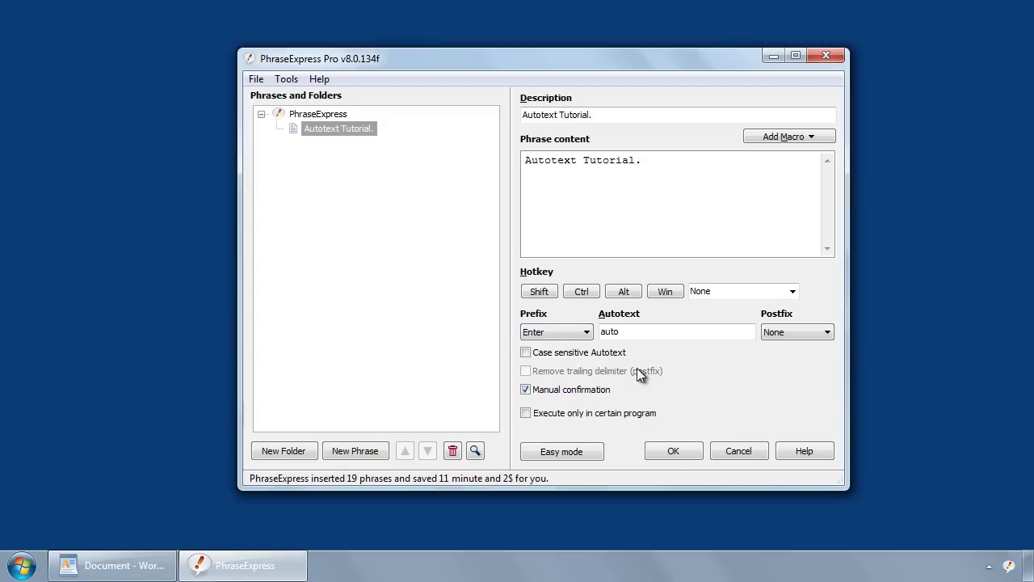
pyautogui.click(800, 332)
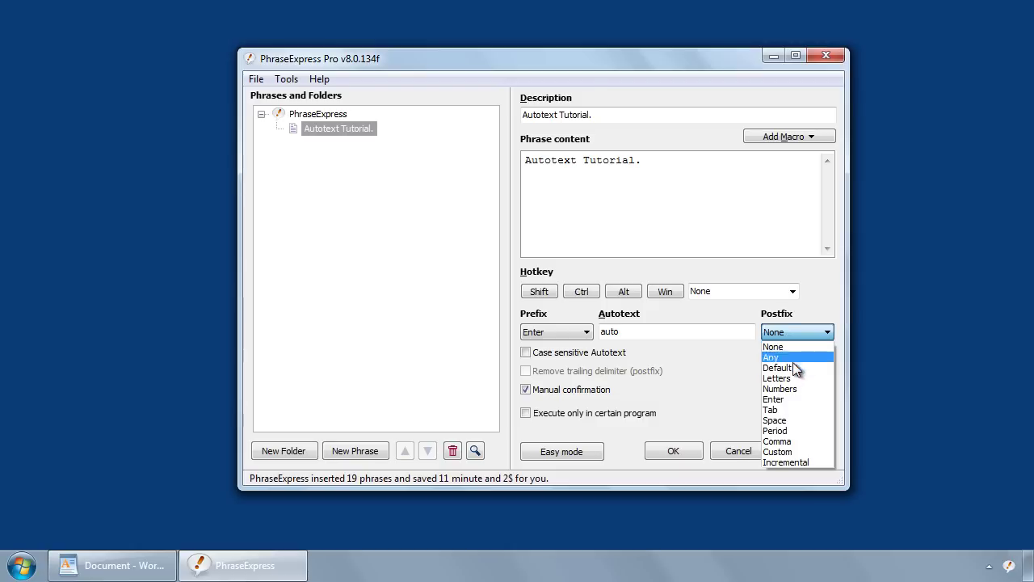
pyautogui.click(796, 378)
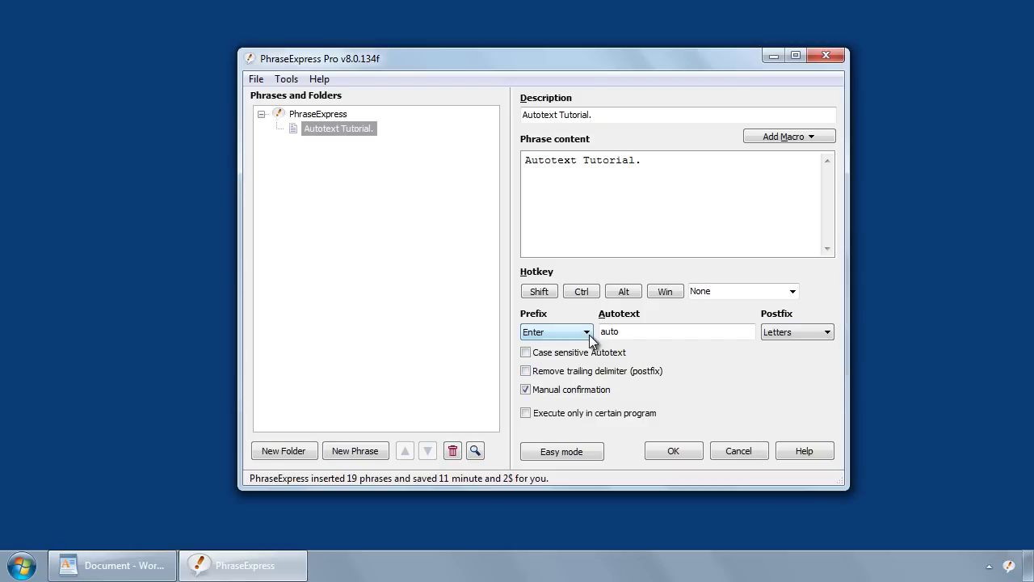
pyautogui.click(586, 334)
pyautogui.click(584, 348)
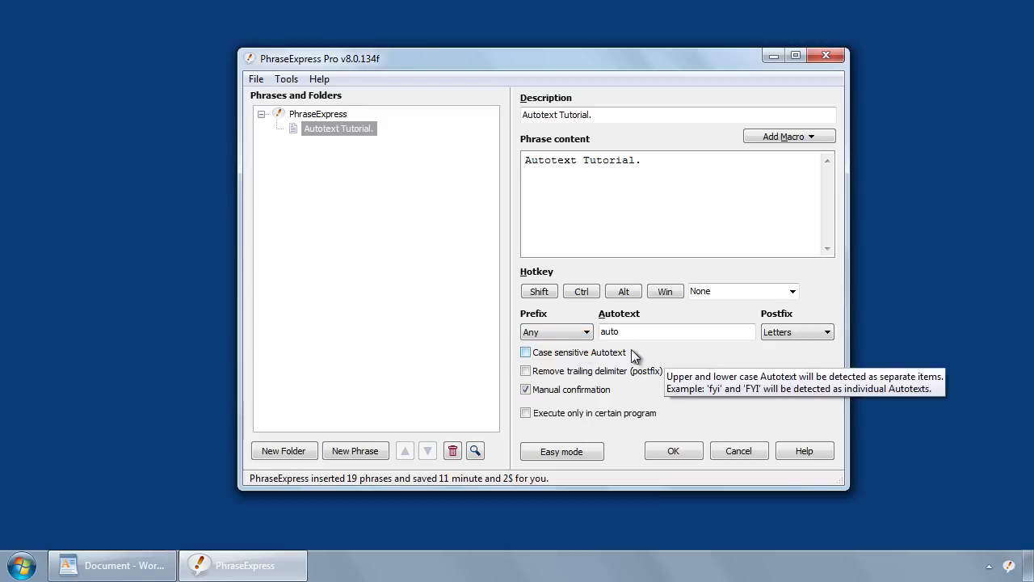
pyautogui.click(806, 338)
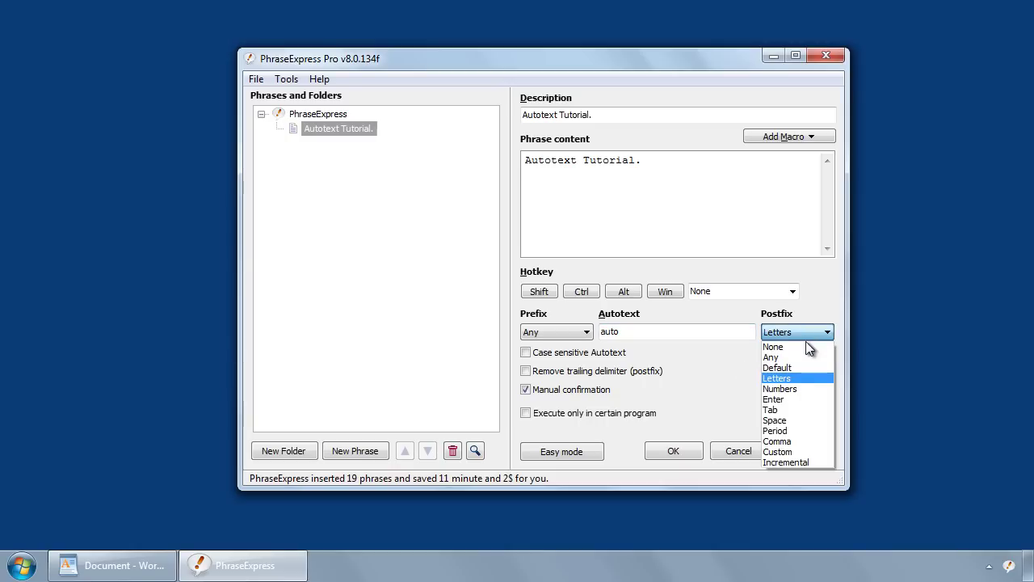
pyautogui.click(806, 430)
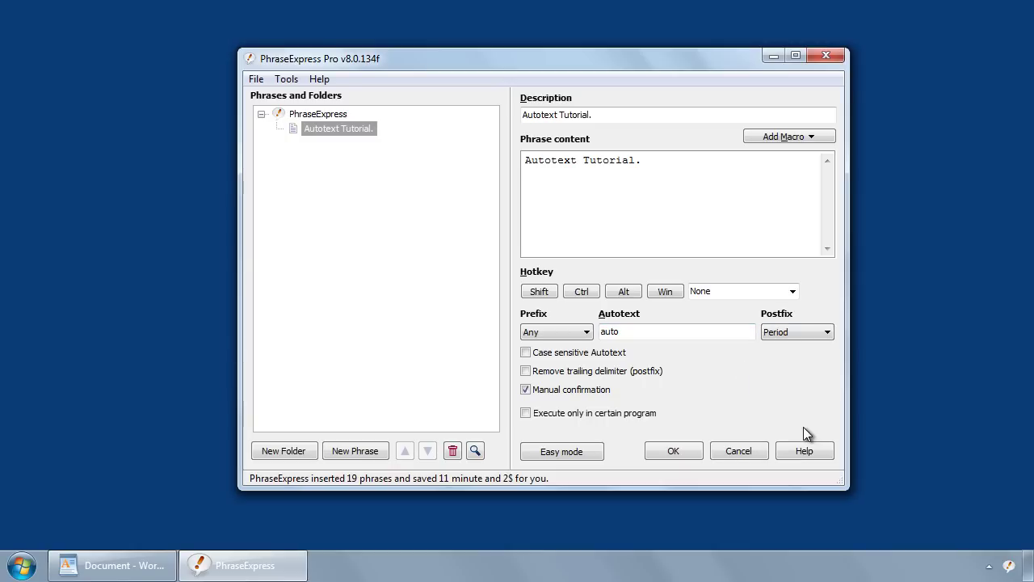
pyautogui.click(685, 450)
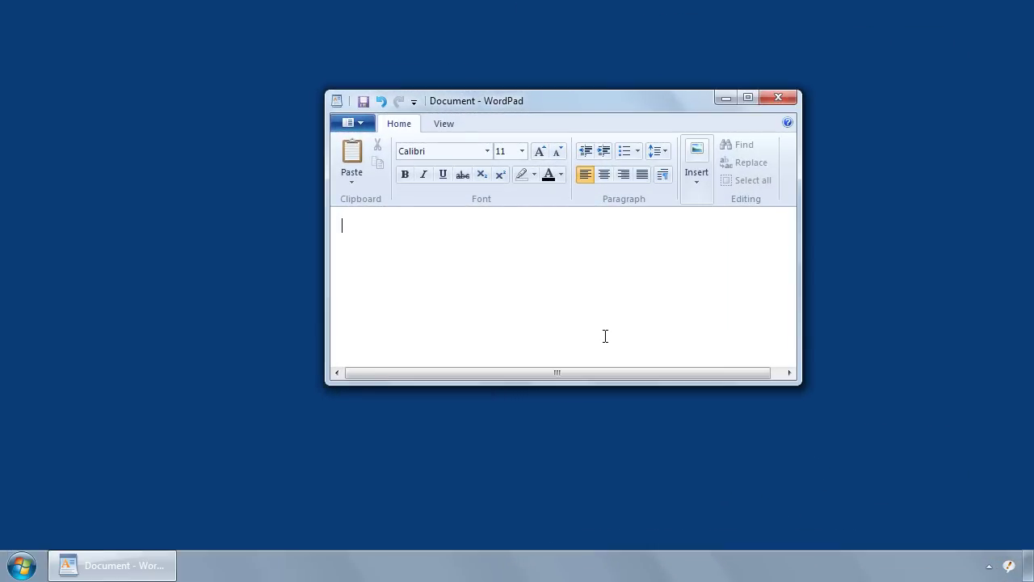
# Test the auto expansion in WordPad, then tick 'Remove trailing delimiter (postfix)'.
pyautogui.write('auto')
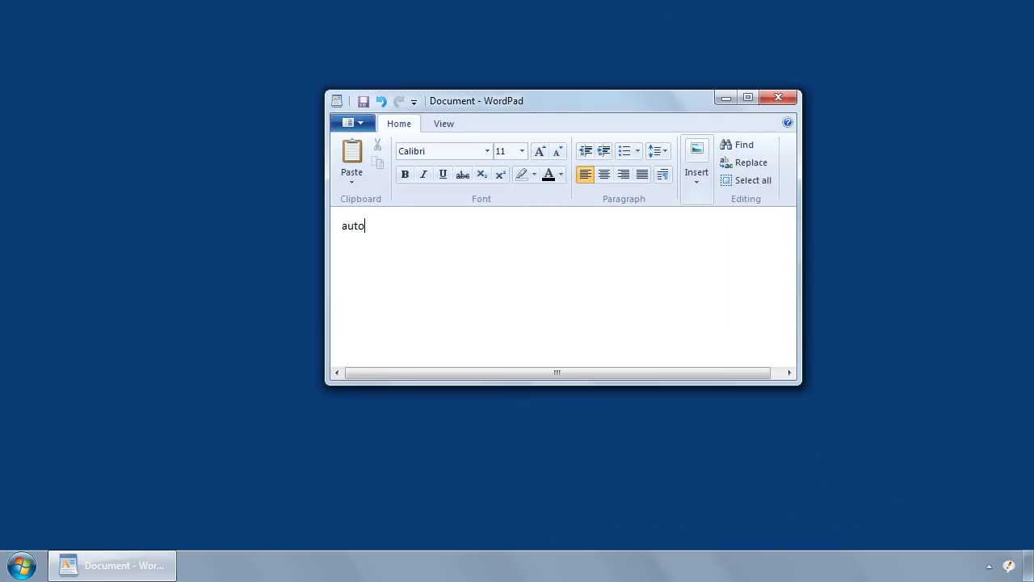
pyautogui.press('Return')
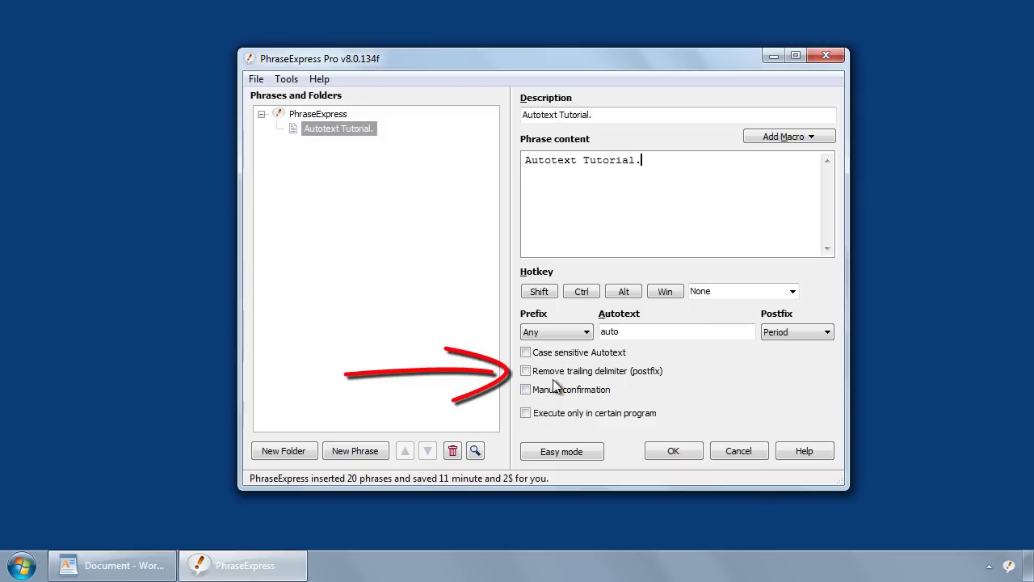
pyautogui.click(527, 373)
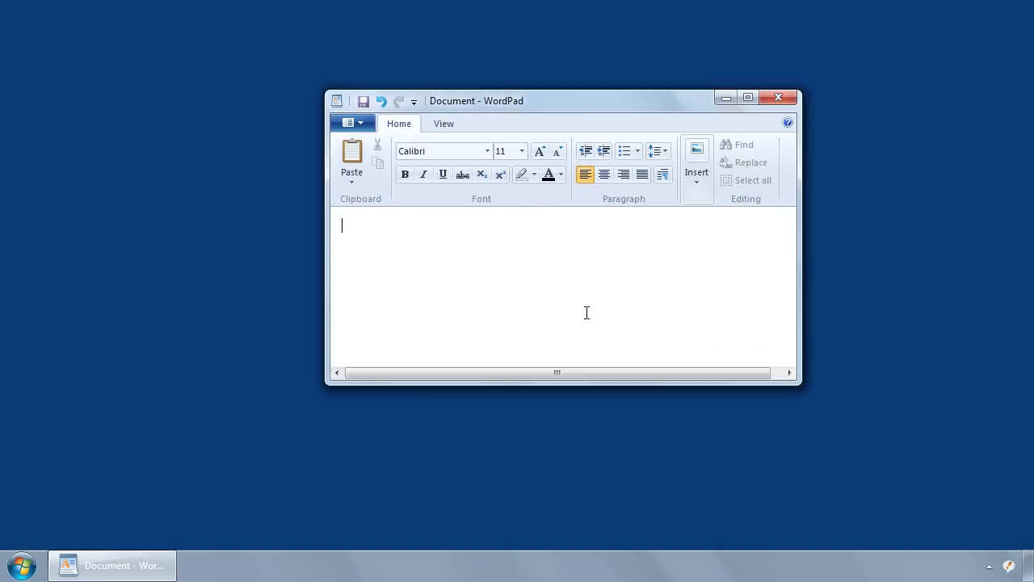
# Type 'autot' in WordPad to retest the tutorial expansion.
pyautogui.write('autot')
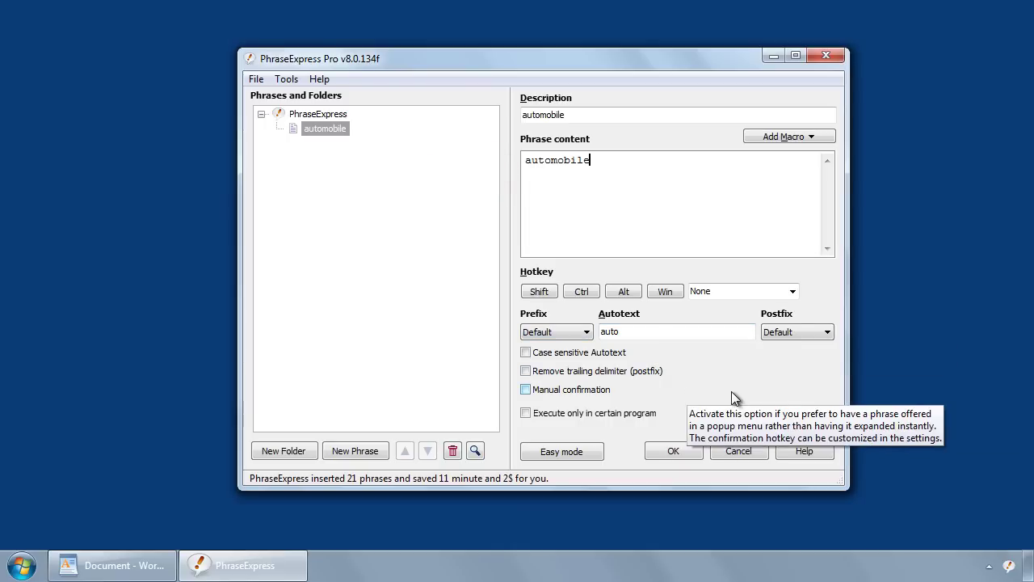
# Save the automobile phrase and type auto, Auto and AUTO in WordPad to see each expansion.
pyautogui.click(700, 450)
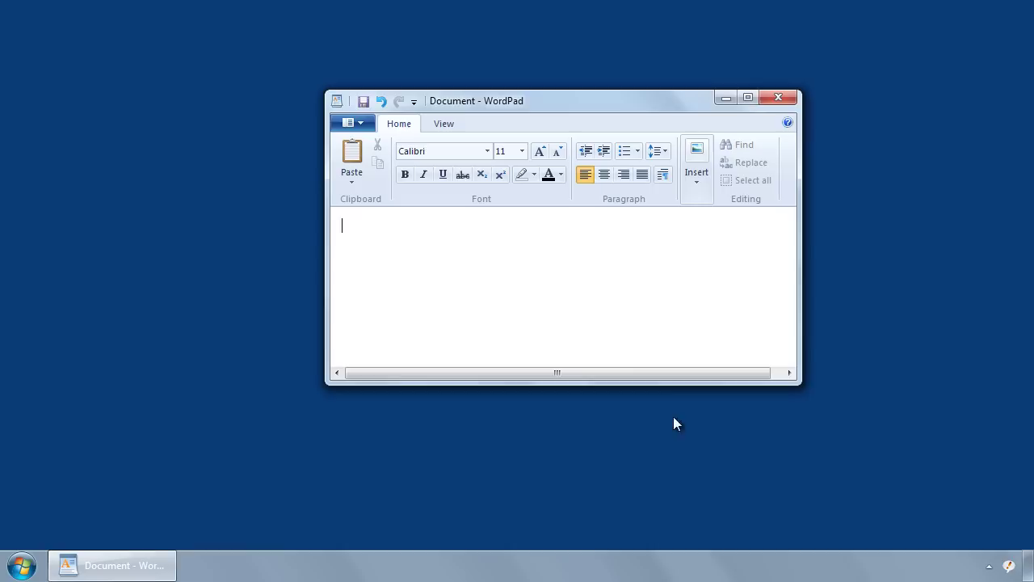
pyautogui.write('automobile  ')
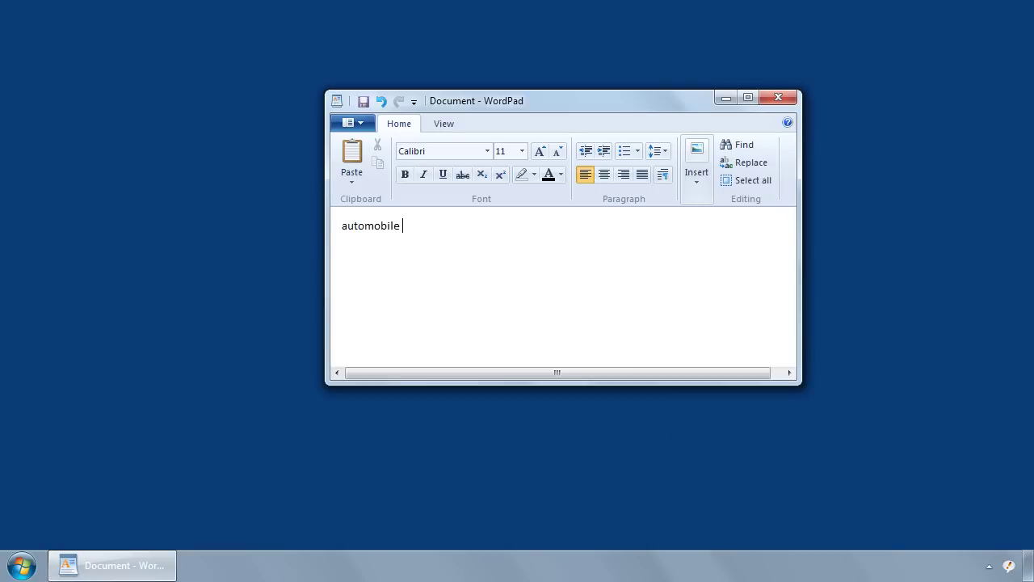
pyautogui.write('Au')
pyautogui.write('tomobile')
pyautogui.write('U')
pyautogui.write('TOMOBILE')
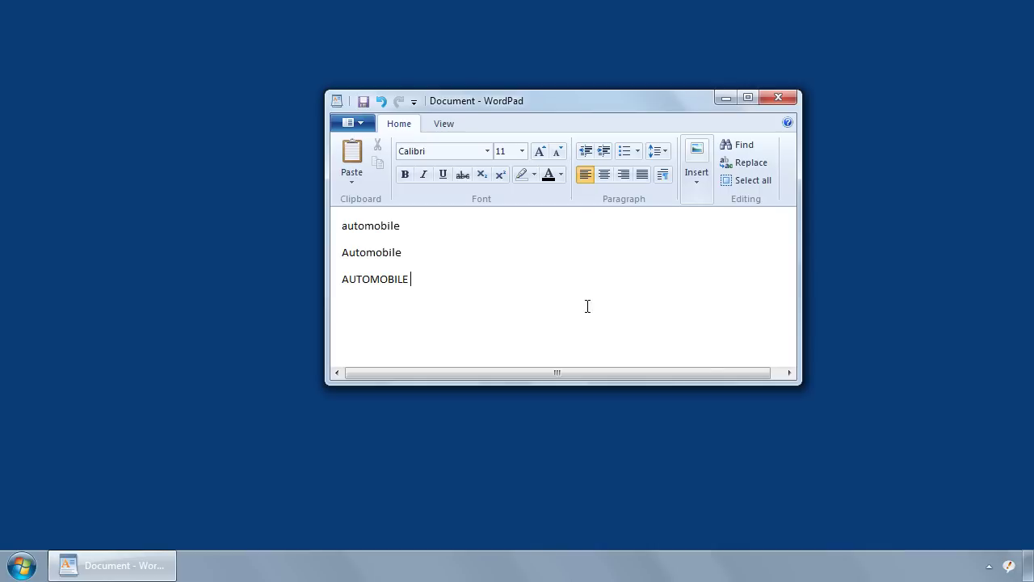
# Make the automobile phrase's Autotext case sensitive and save it.
pyautogui.doubleClick(1009, 566)
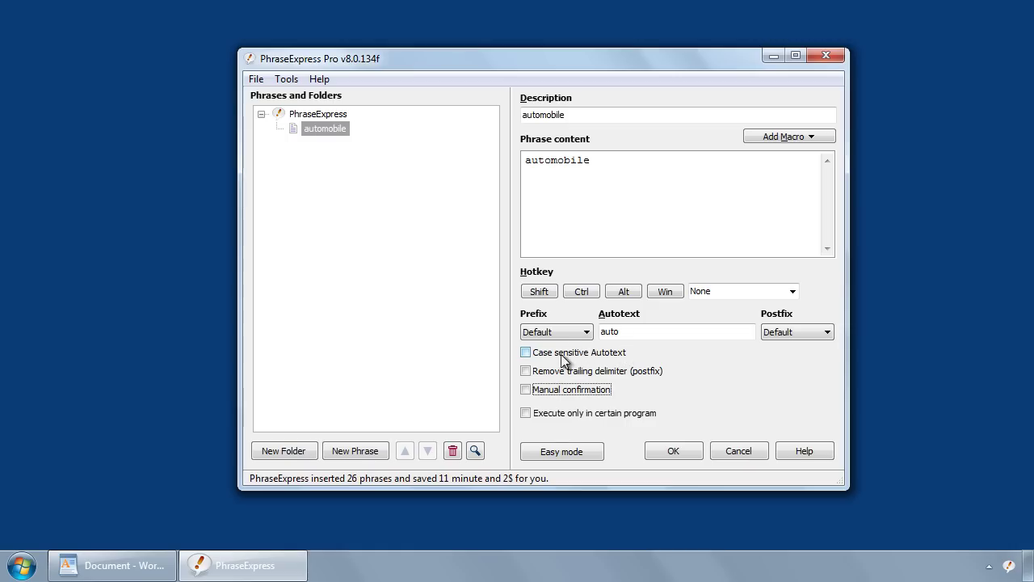
pyautogui.click(608, 354)
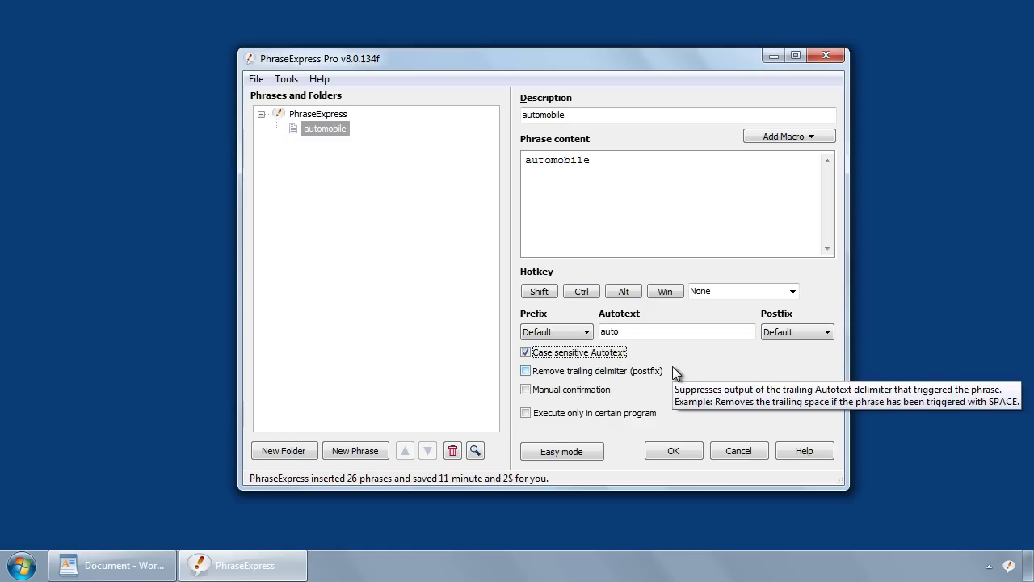
pyautogui.click(681, 450)
# Type 'auto Auto' in WordPad to test the case-sensitive abbreviation.
pyautogui.write('auto ')
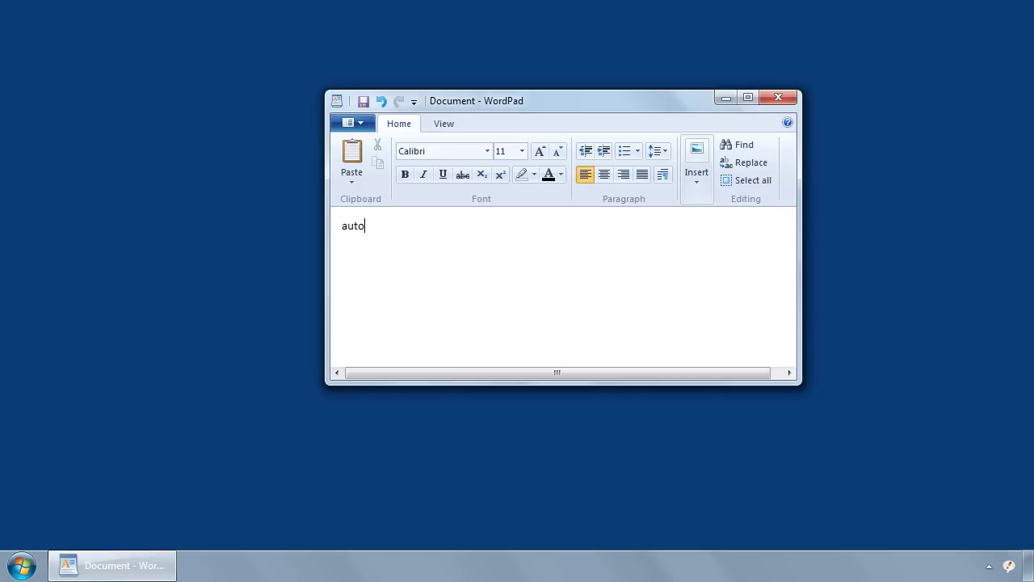
pyautogui.write('Auto')
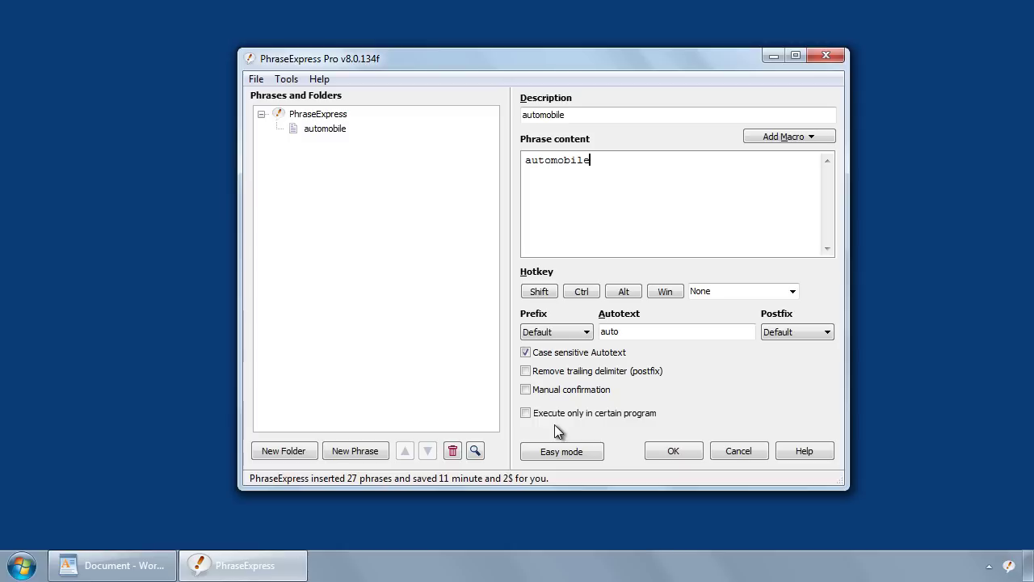
# Open a blank Notepad, then restrict the automobile phrase to Windows WordPad Application only.
pyautogui.click(17, 564)
pyautogui.click(51, 215)
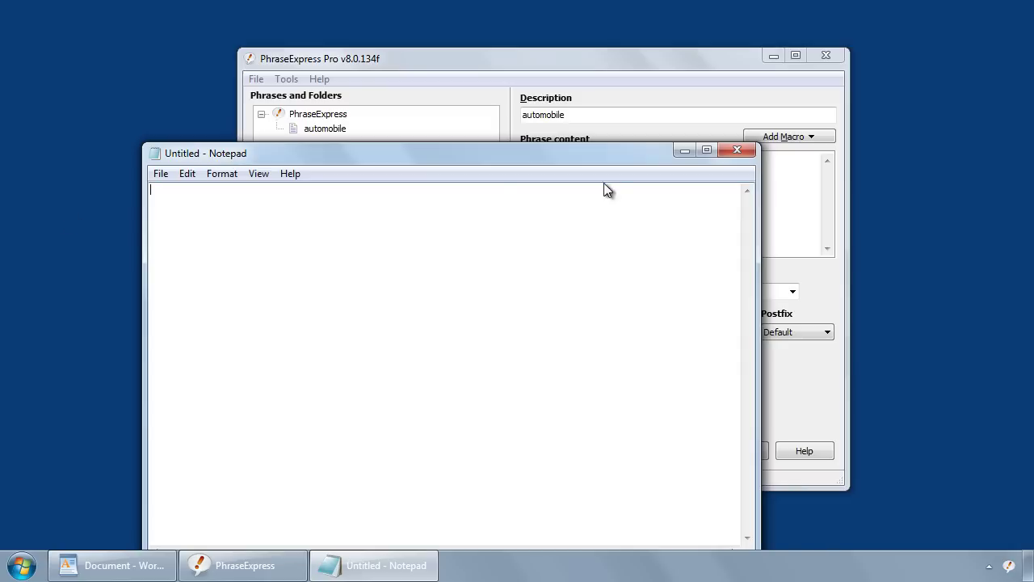
pyautogui.click(686, 151)
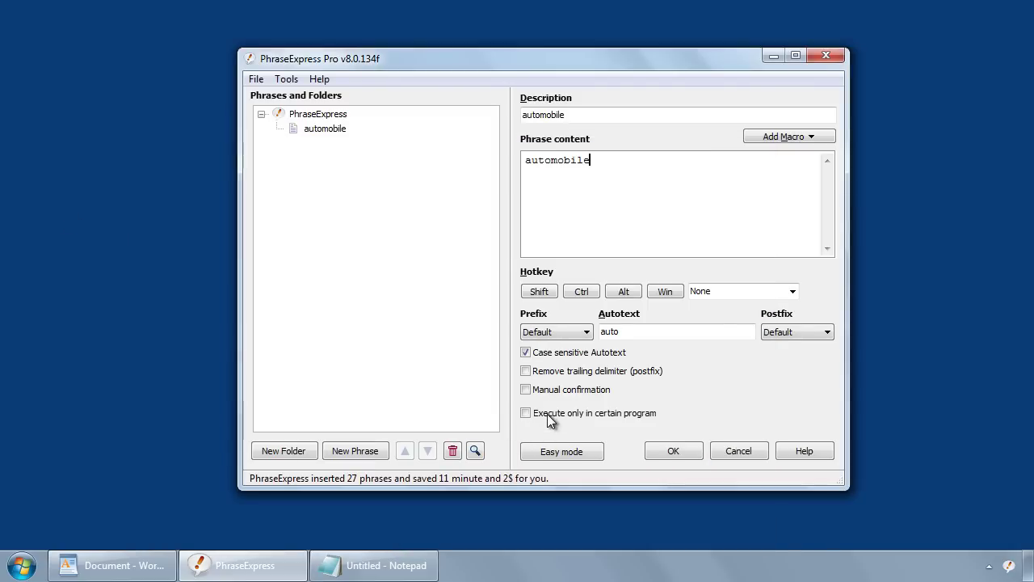
pyautogui.click(547, 414)
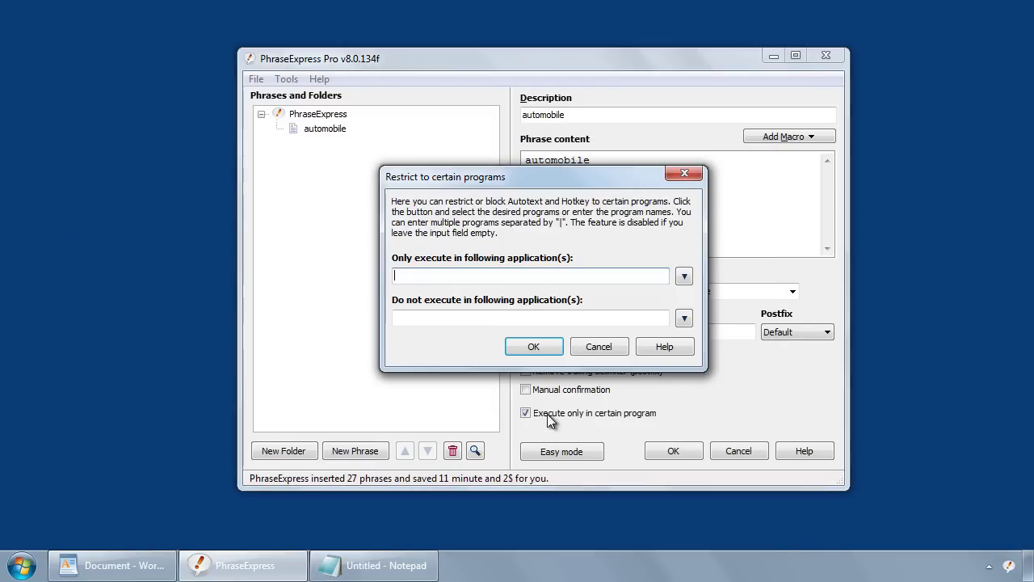
pyautogui.click(685, 277)
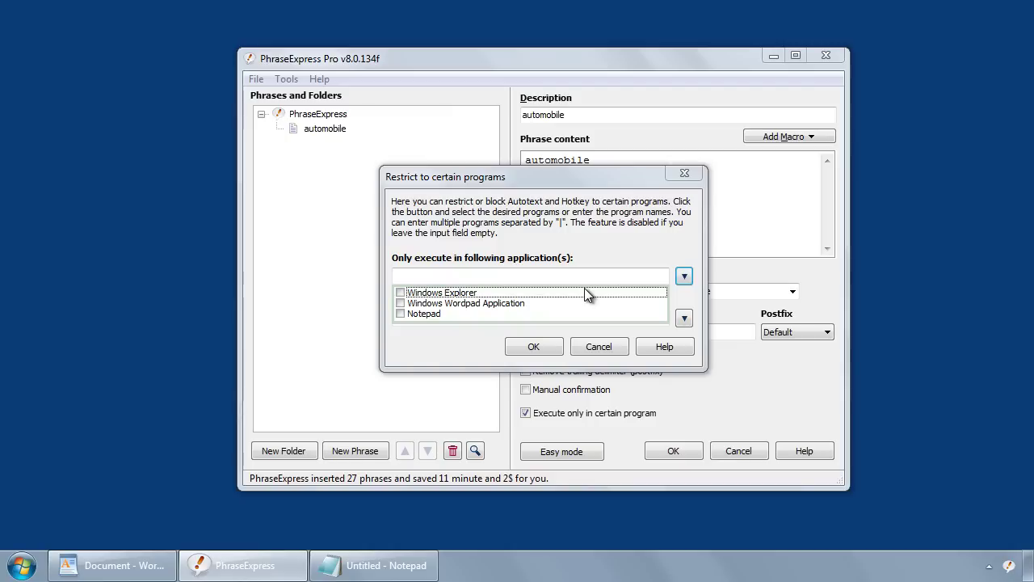
pyautogui.click(400, 304)
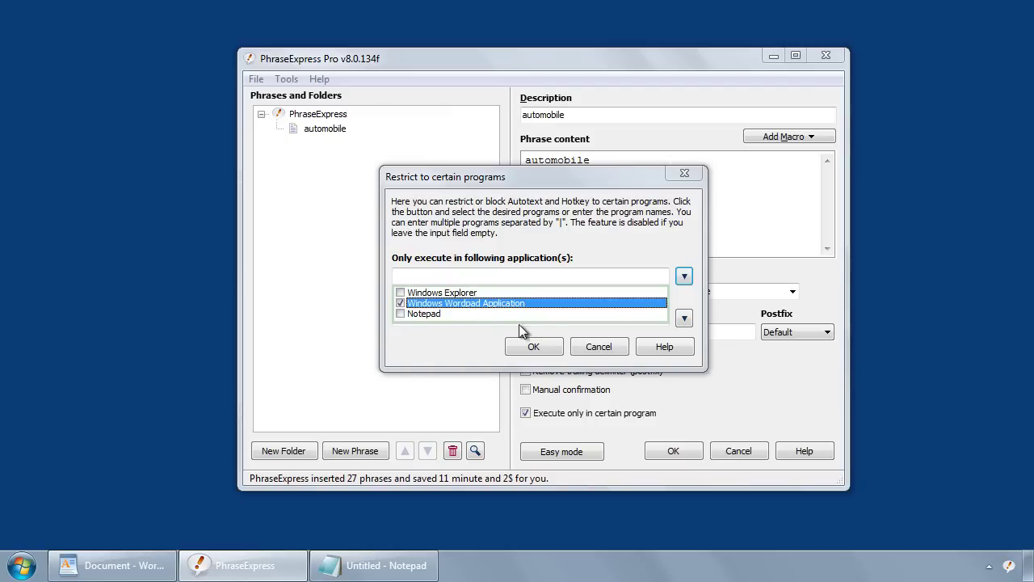
pyautogui.click(549, 352)
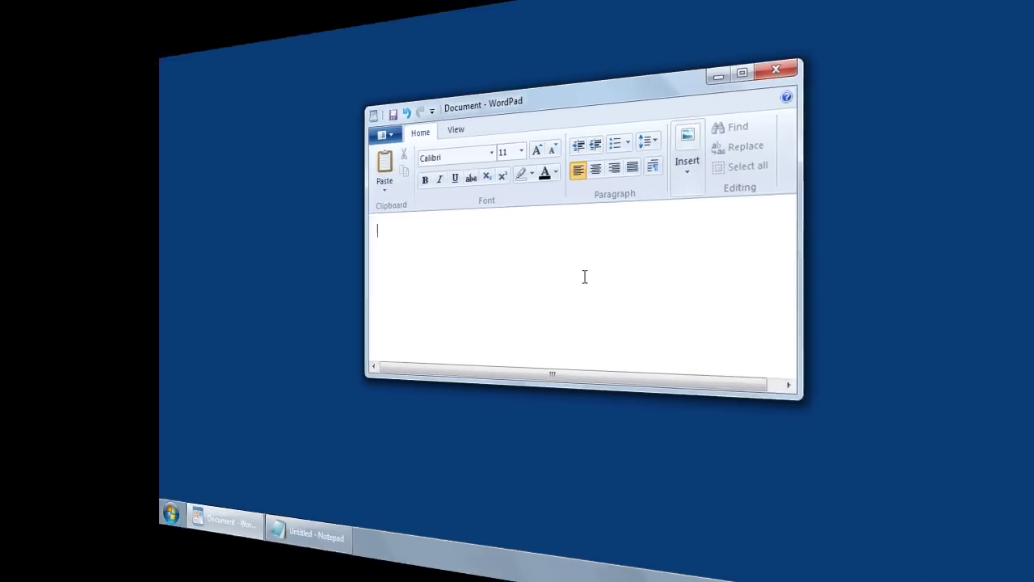
# Check that auto expands to automobile in WordPad but stays unexpanded in Notepad.
pyautogui.write('uto')
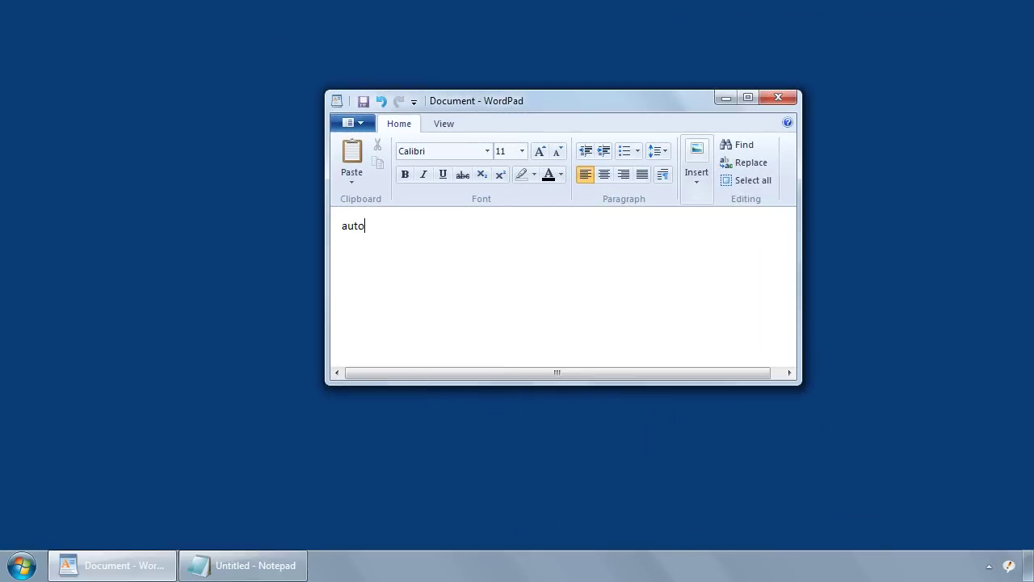
pyautogui.write('mobile')
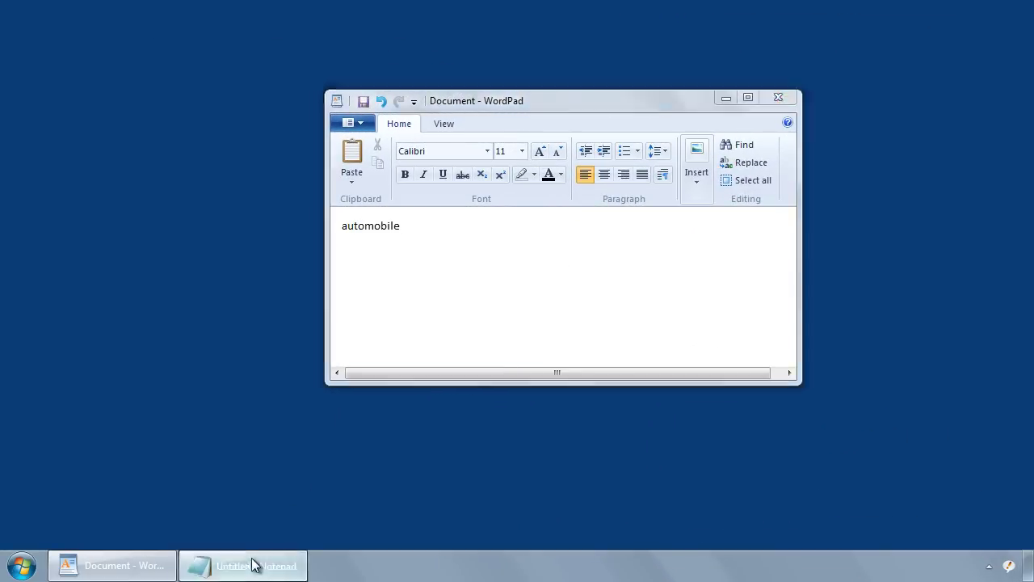
pyautogui.click(243, 565)
pyautogui.write('auto')
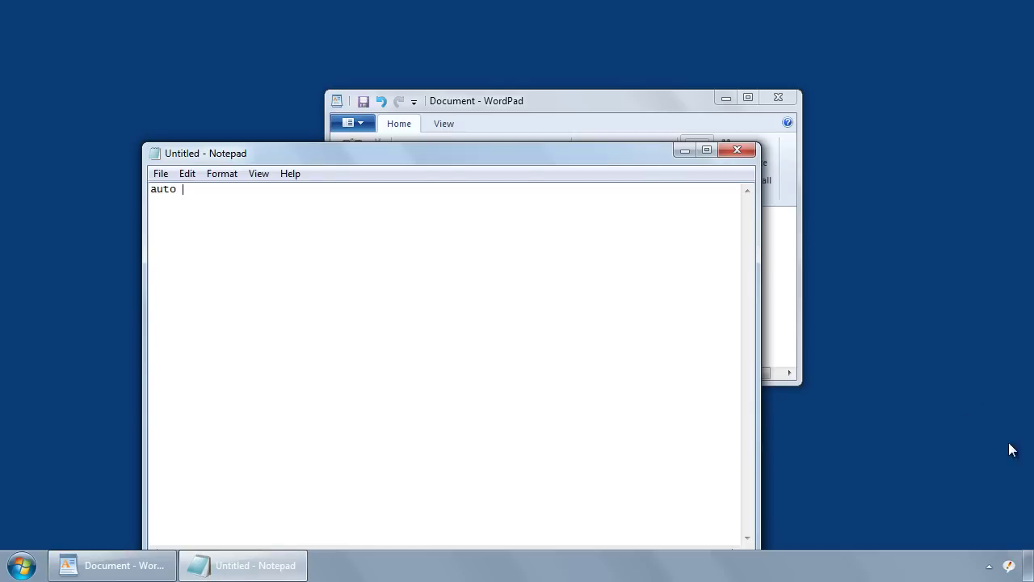
pyautogui.click(1009, 564)
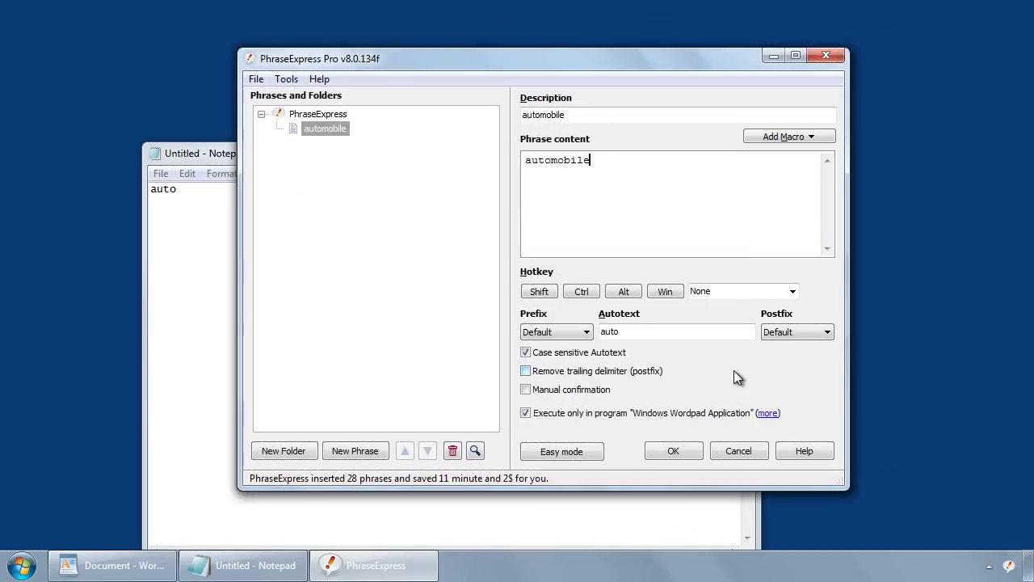
# Duplicate the automobile phrase and rename the copy's content and description to 'automobile parts'.
pyautogui.click(330, 129)
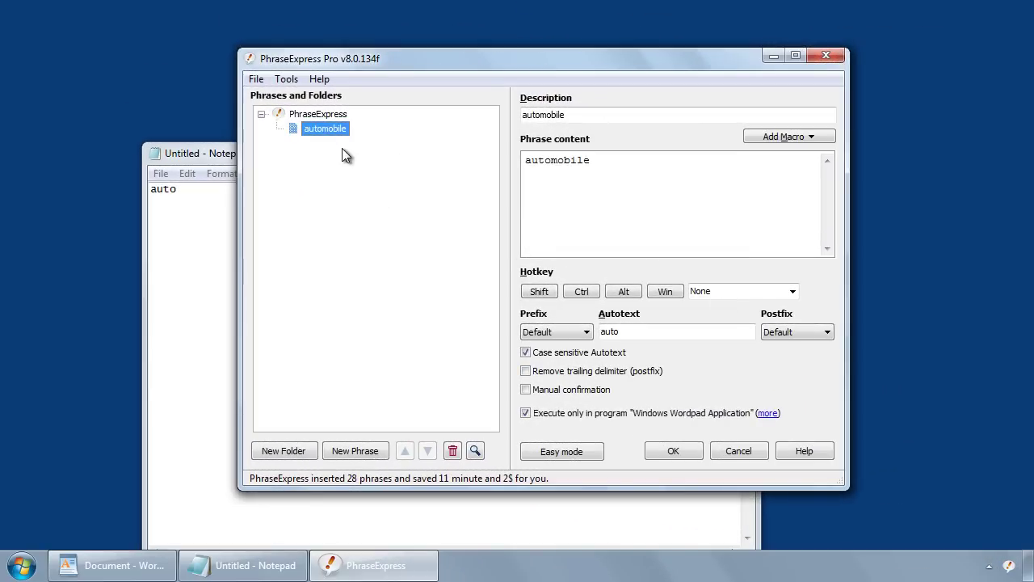
pyautogui.rightClick(332, 129)
pyautogui.click(421, 330)
pyautogui.click(648, 166)
pyautogui.write('parts')
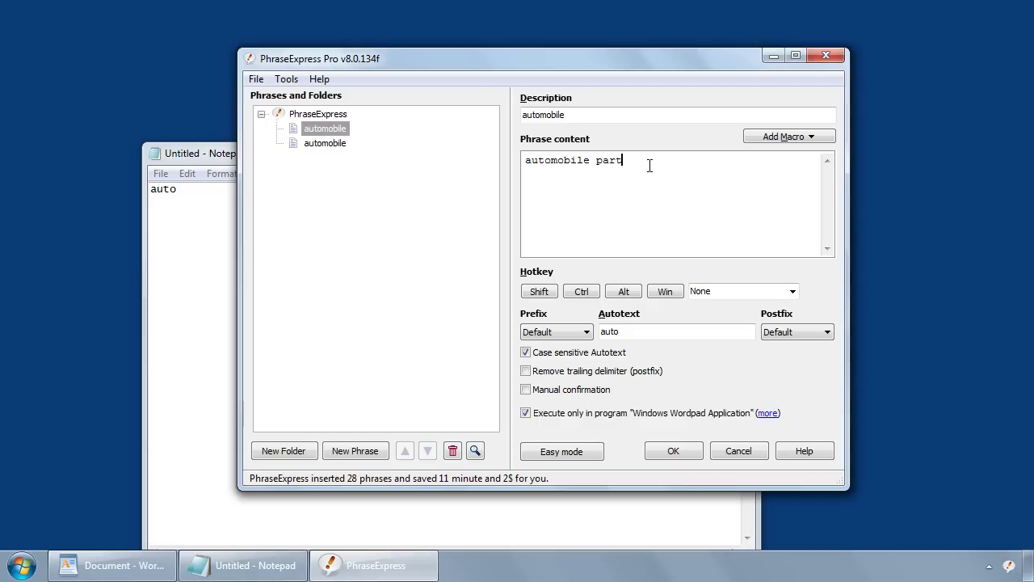
pyautogui.click(624, 115)
pyautogui.write('parts')
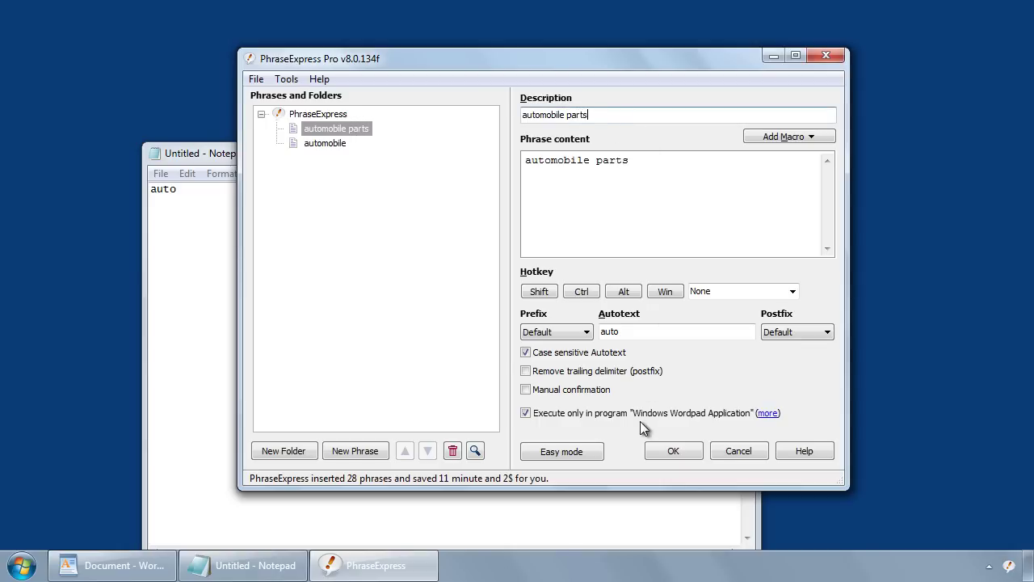
# Restrict the automobile parts phrase to Notepad instead of Windows Wordpad Application.
pyautogui.click(769, 413)
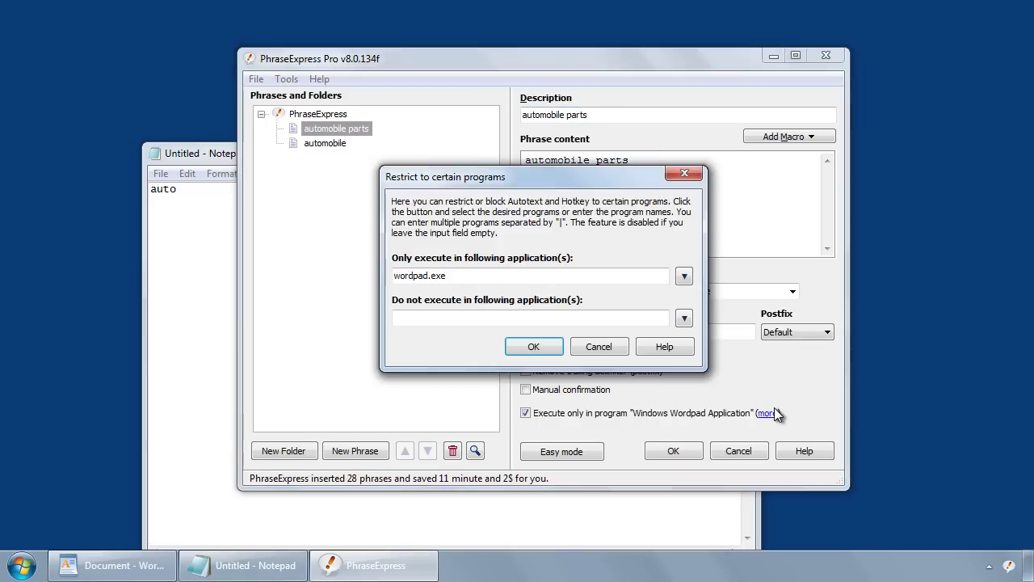
pyautogui.click(685, 276)
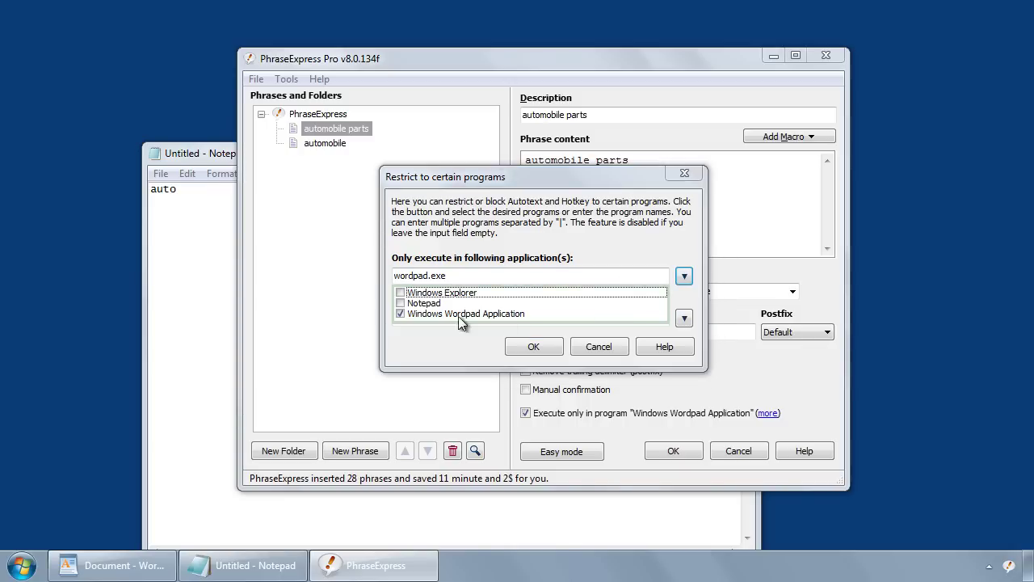
pyautogui.click(401, 304)
pyautogui.click(401, 314)
pyautogui.click(531, 346)
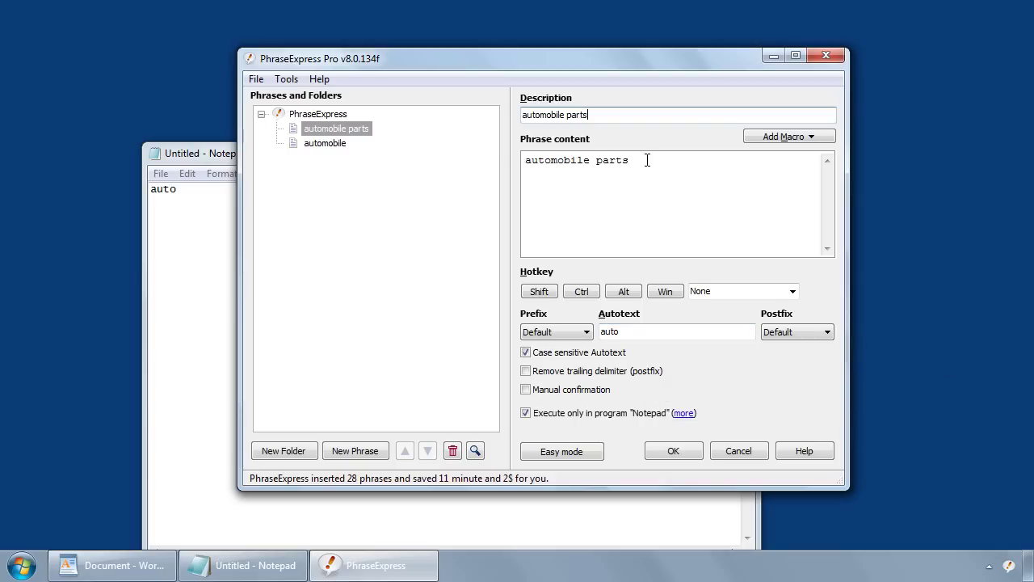
pyautogui.click(328, 146)
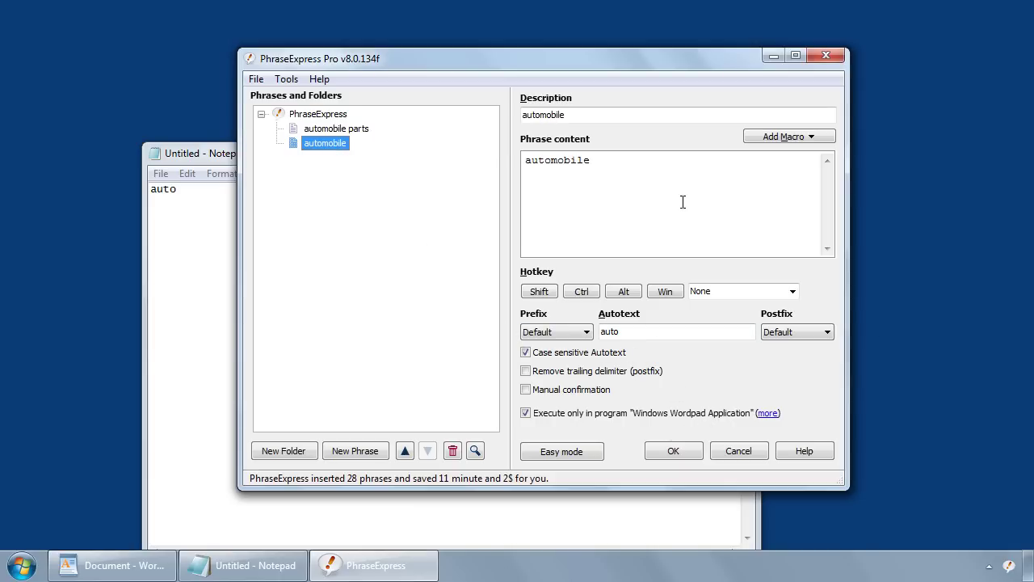
# Save the phrase changes, then clear Notepad and type 'auto' to expand it to automobile parts.
pyautogui.click(673, 451)
pyautogui.press('BackSpace')
pyautogui.press('BackSpace')
pyautogui.press('BackSpace')
pyautogui.press('BackSpace')
pyautogui.write('auto')
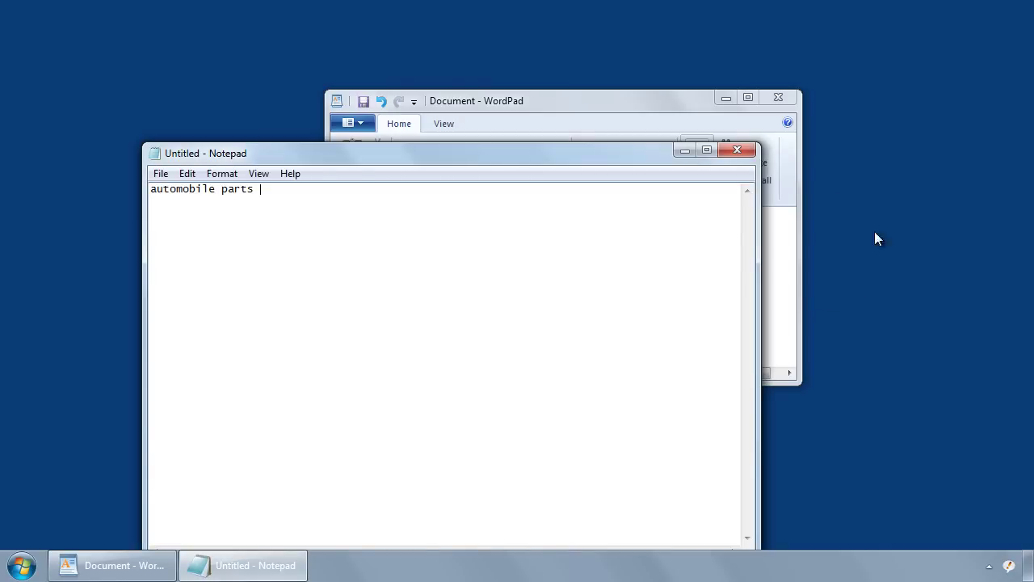
# In WordPad, clear the text and check that 'auto' expands to automobile.
pyautogui.click(600, 110)
pyautogui.press('BackSpace')
pyautogui.press('BackSpace')
pyautogui.press('BackSpace')
pyautogui.press('BackSpace')
pyautogui.press('BackSpace')
pyautogui.press('BackSpace')
pyautogui.press('BackSpace')
pyautogui.press('BackSpace')
pyautogui.press('BackSpace')
pyautogui.press('BackSpace')
pyautogui.write('automobile parts')
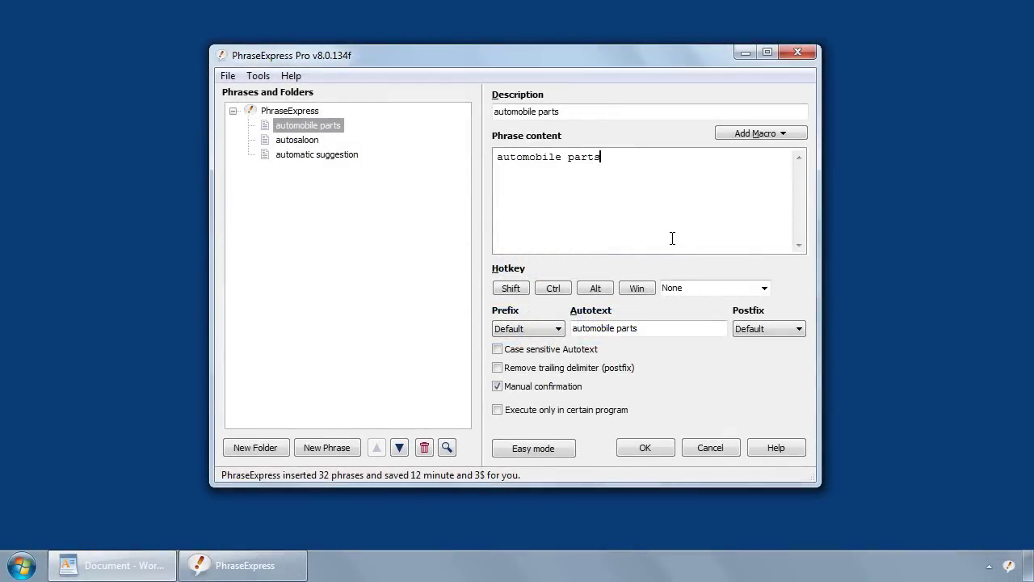
# Set the automobile parts phrase's Postfix to Incremental.
pyautogui.click(774, 329)
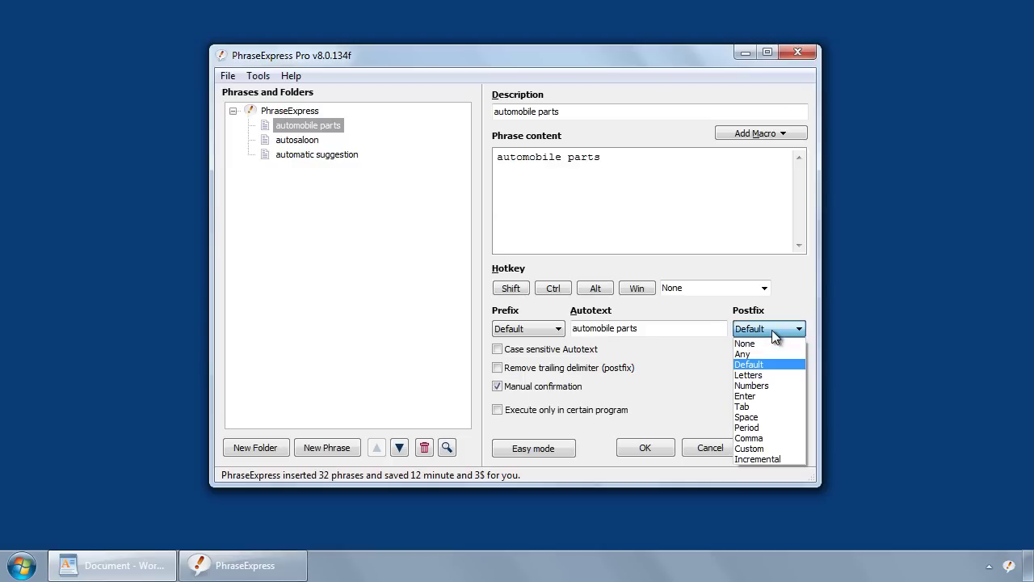
pyautogui.click(757, 459)
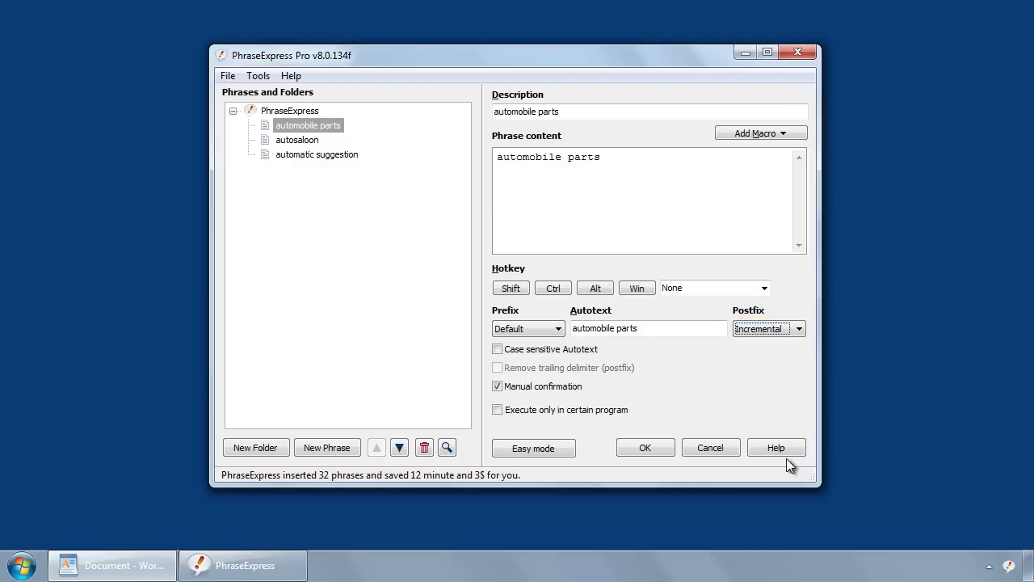
pyautogui.click(308, 129)
# Review the autosaloon and automatic suggestion phrases' postfix settings, then save and close the editor.
pyautogui.click(310, 141)
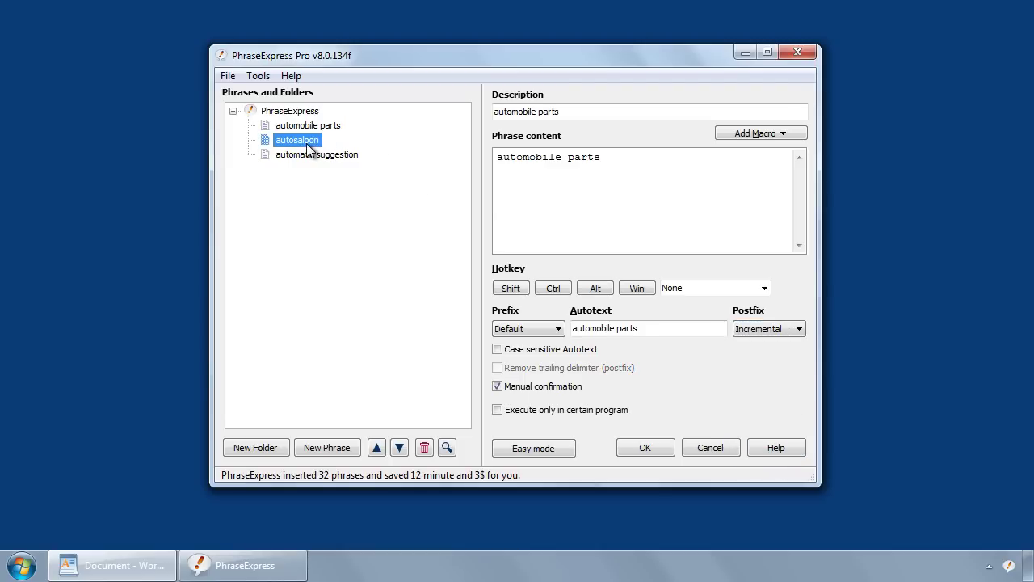
pyautogui.click(310, 153)
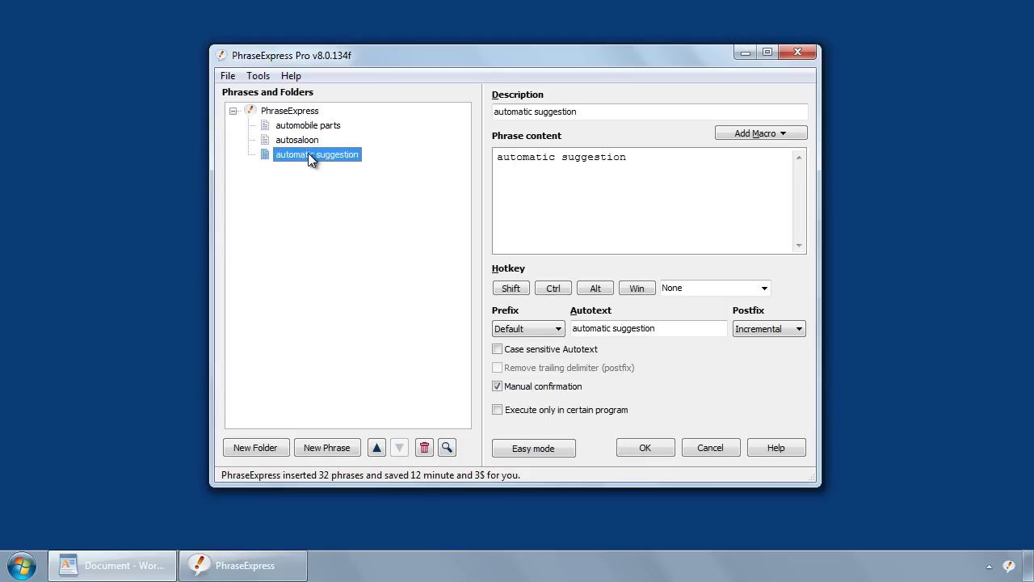
pyautogui.click(299, 127)
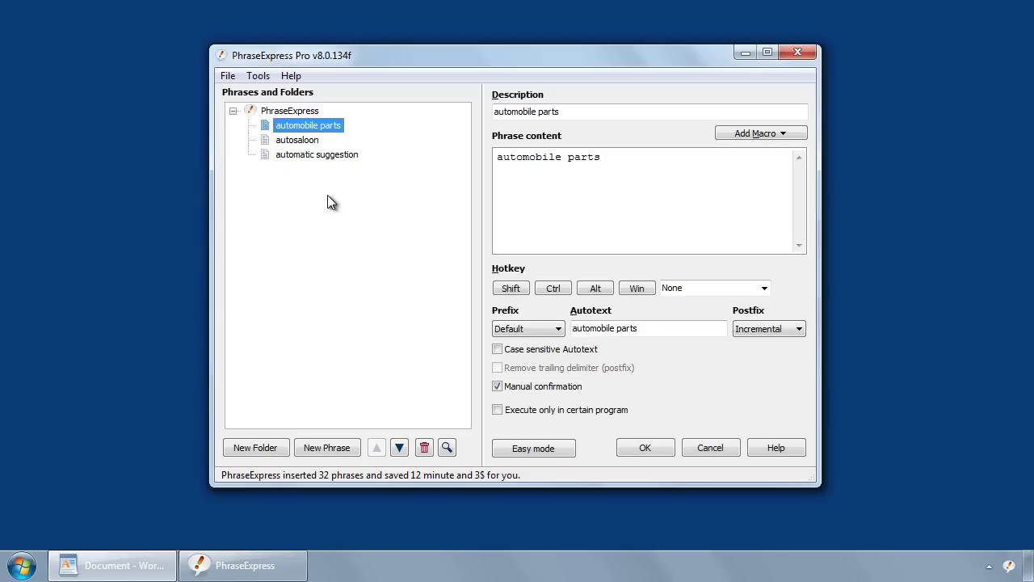
pyautogui.click(308, 141)
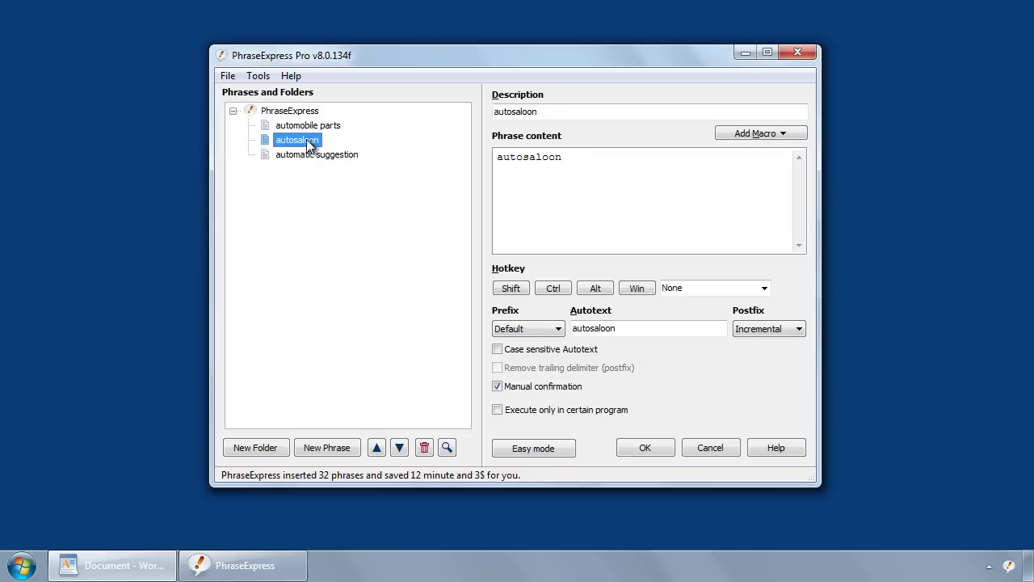
pyautogui.click(309, 155)
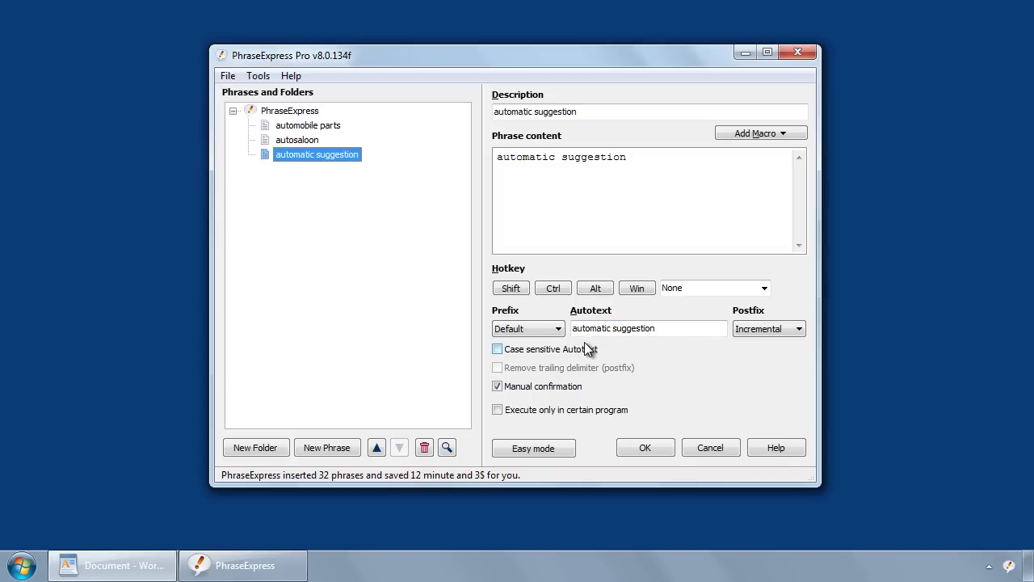
pyautogui.click(654, 446)
# Type 'autos', 'auto', 'automo' and 'autom' in WordPad to watch the suggestion list narrow and widen.
pyautogui.write('aut')
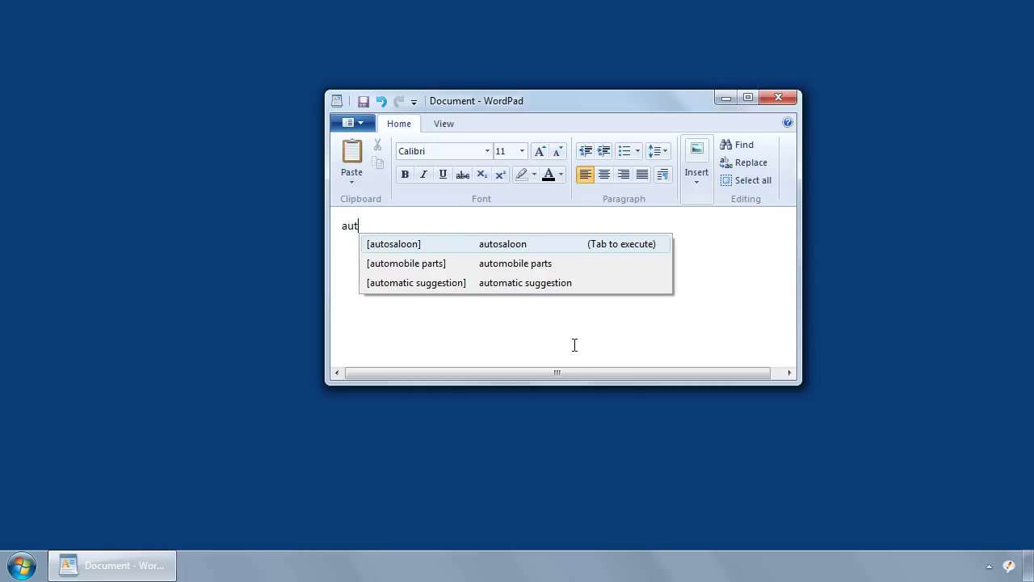
pyautogui.write('o')
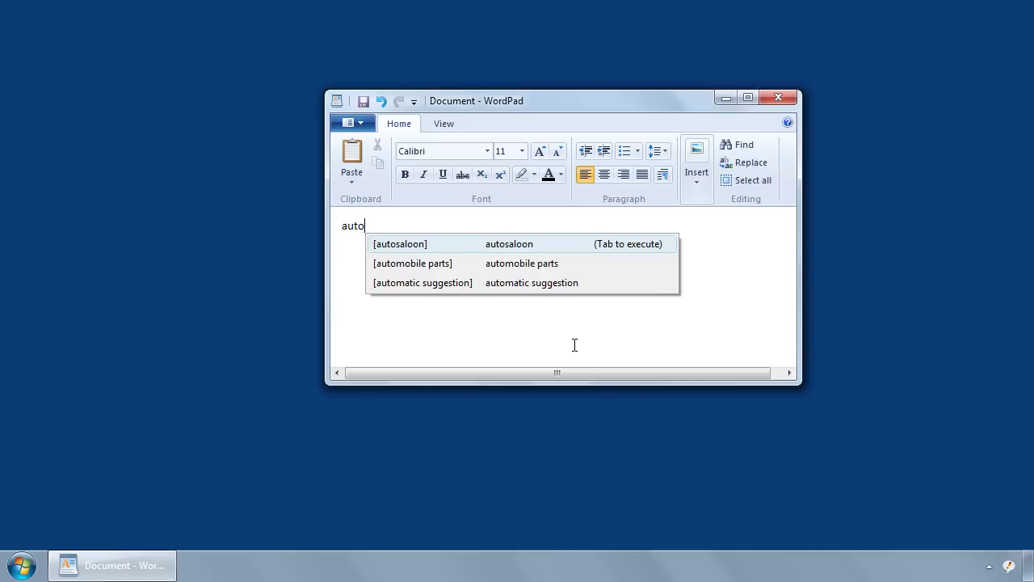
pyautogui.write('s')
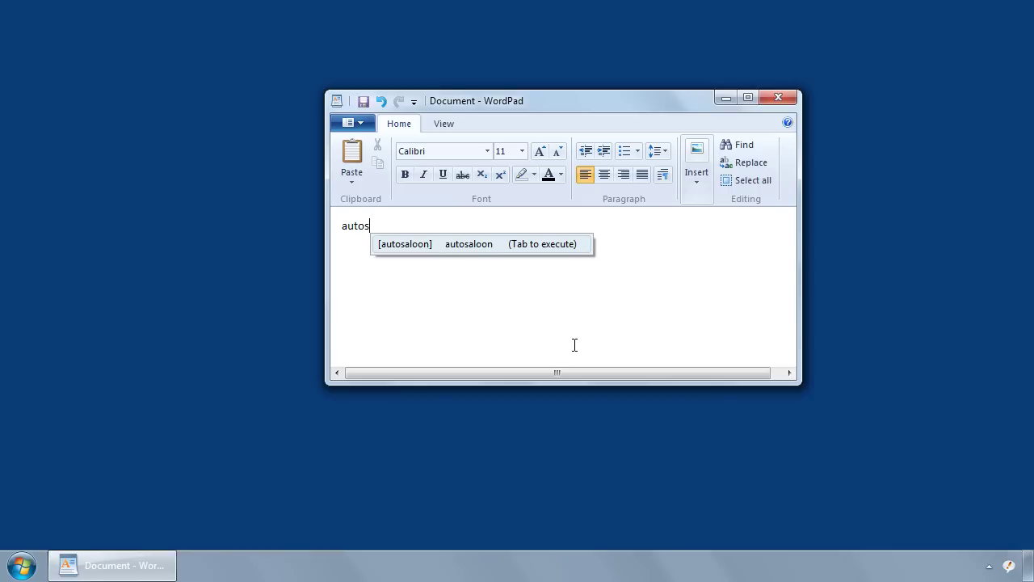
pyautogui.press('BackSpace')
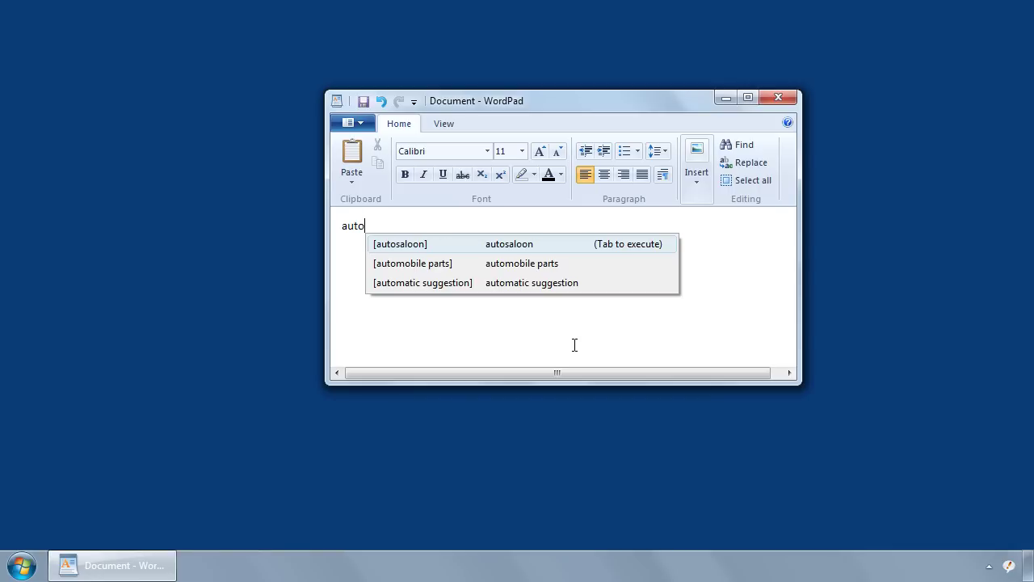
pyautogui.write('m')
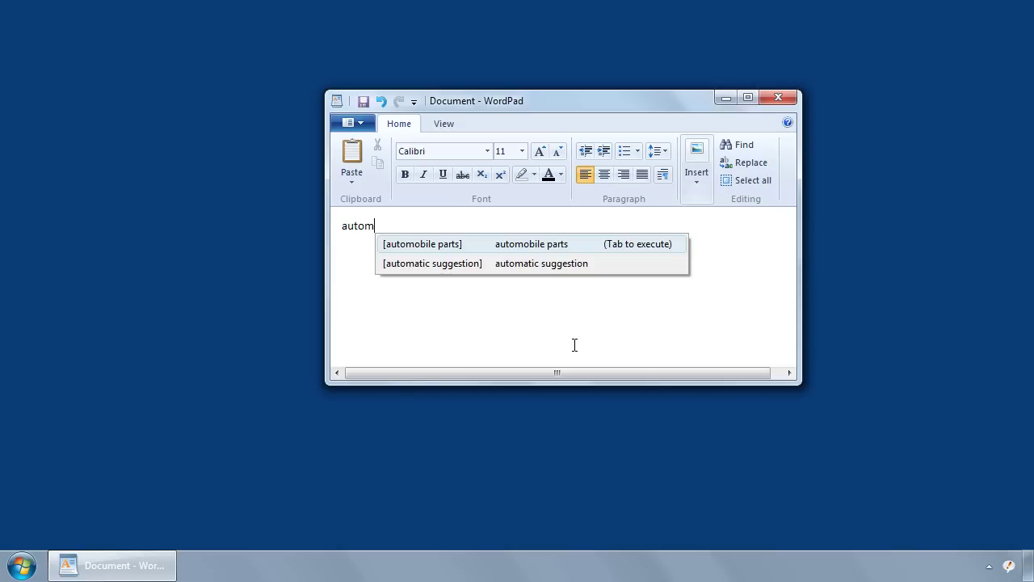
pyautogui.write('o')
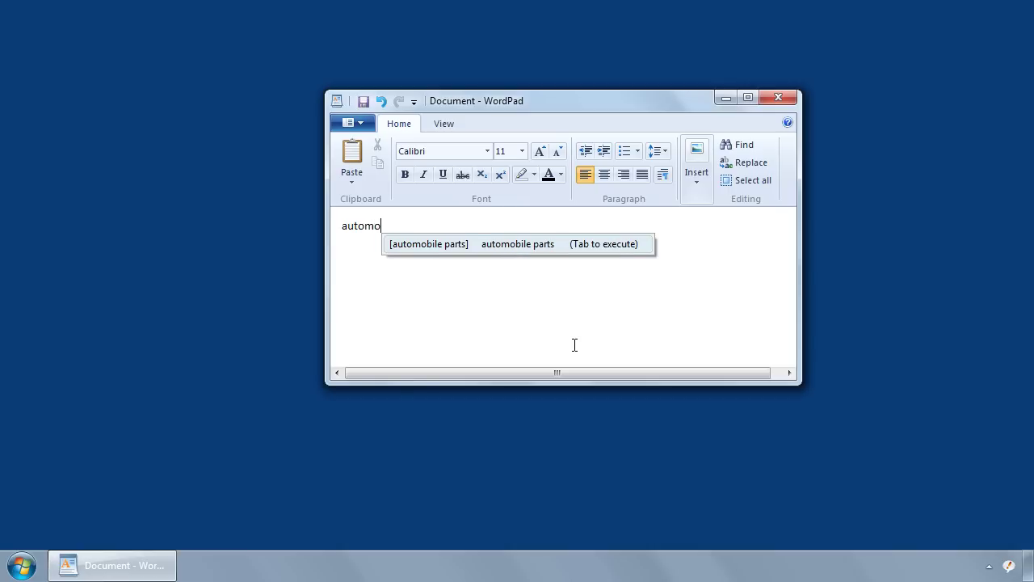
pyautogui.press('BackSpace')
pyautogui.press('BackSpace')
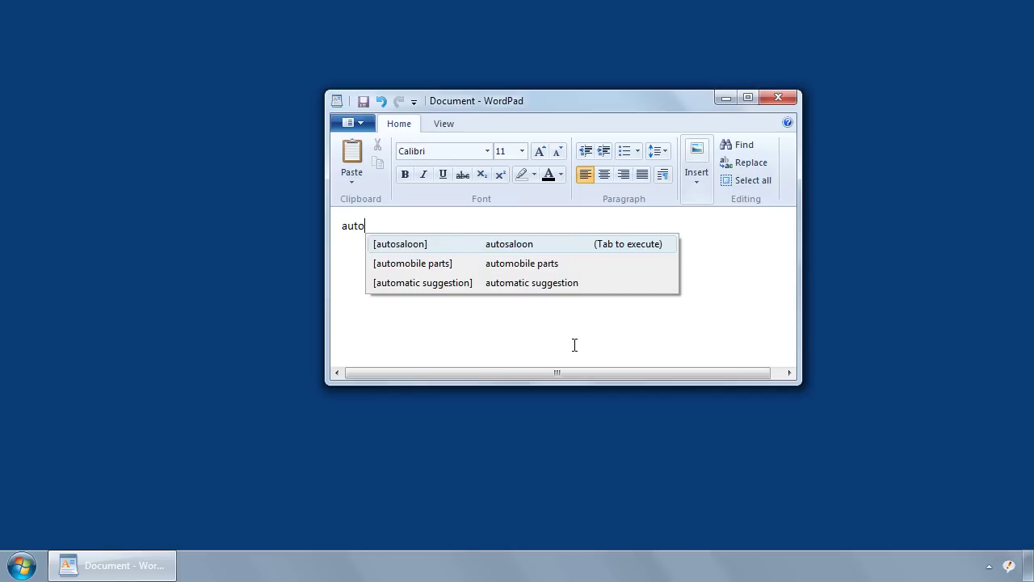
pyautogui.write('m')
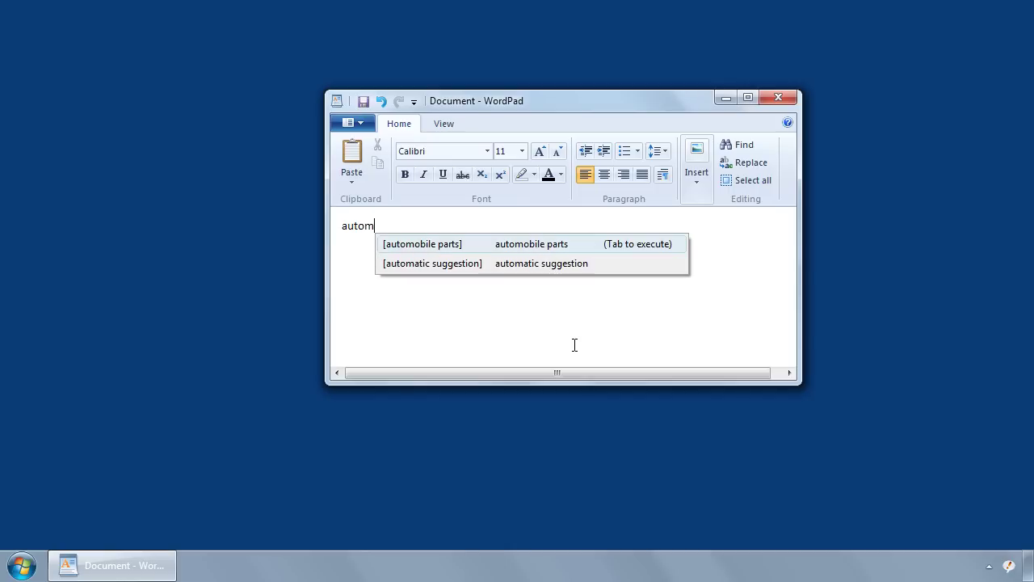
# Move between the automobile parts and automatic suggestion entries in the suggestion list.
pyautogui.press('Down')
pyautogui.press('Up')
pyautogui.press('Down')
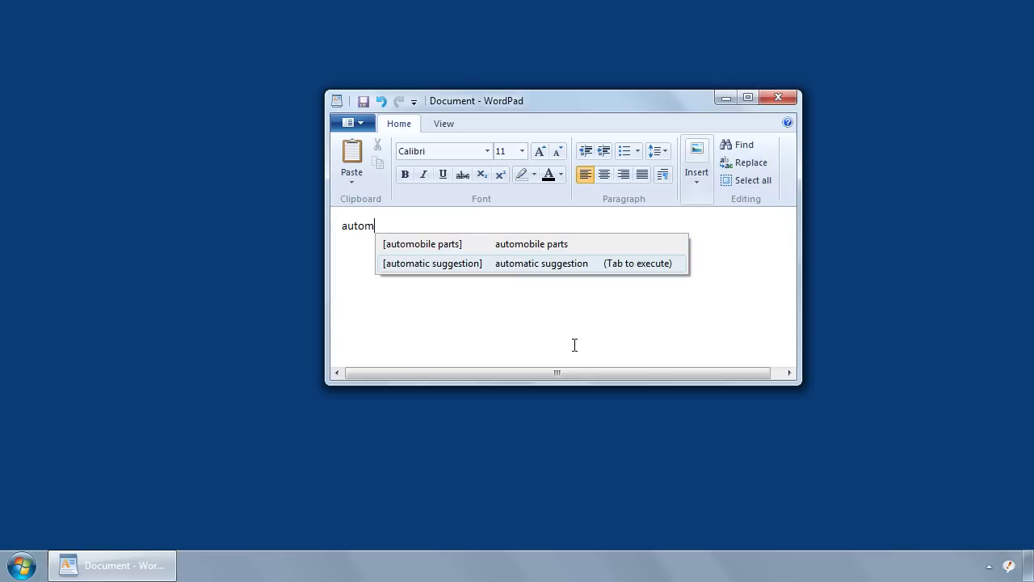
pyautogui.press('Up')
pyautogui.press('Down')
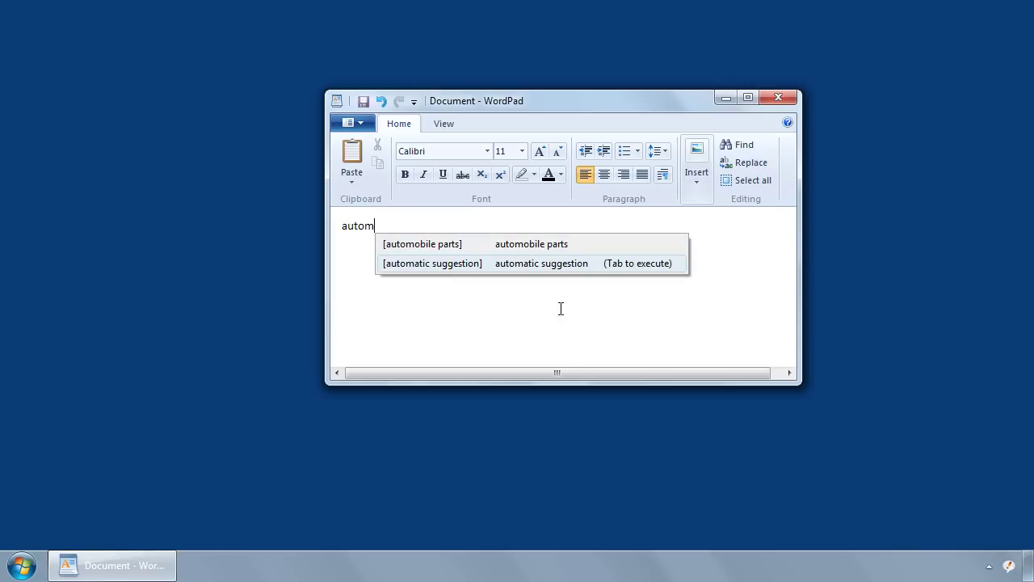